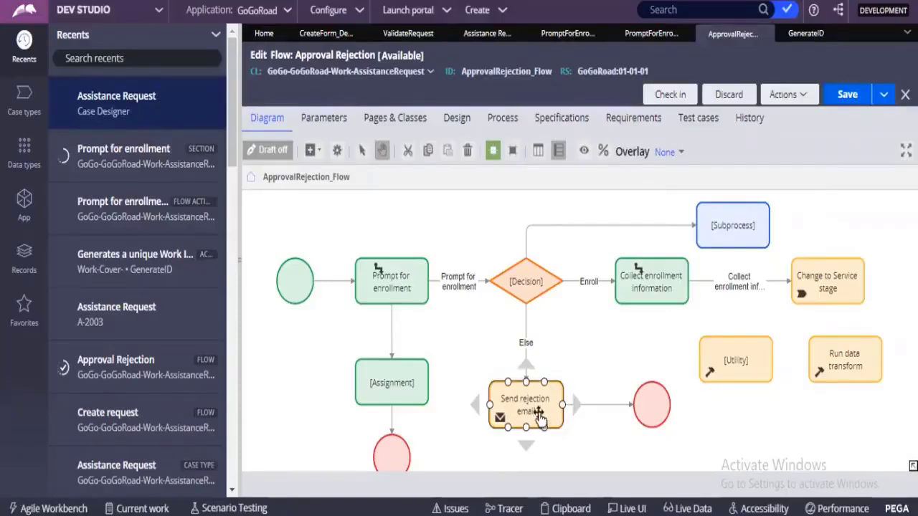
Step: Open the properties of the Send rejection email utility in the flow and examine its recipient type and field
double_click(539, 410)
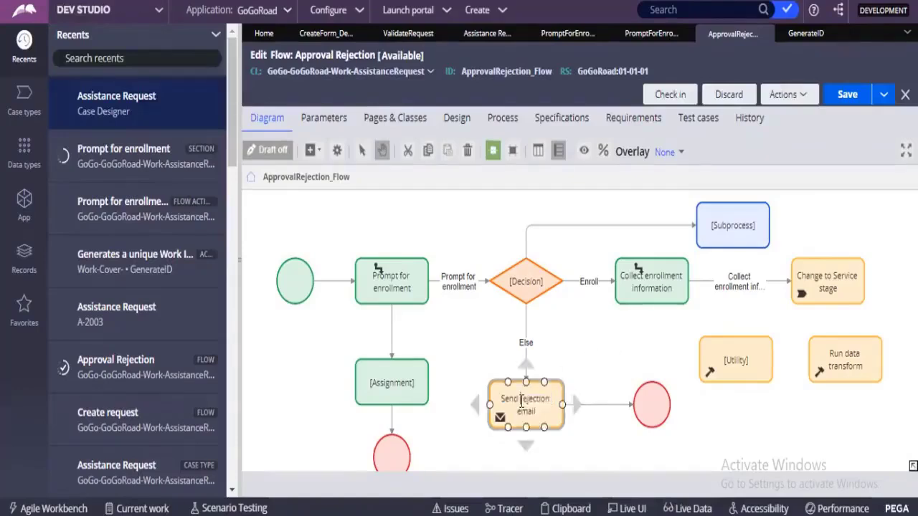
double_click(522, 400)
left_click(525, 388)
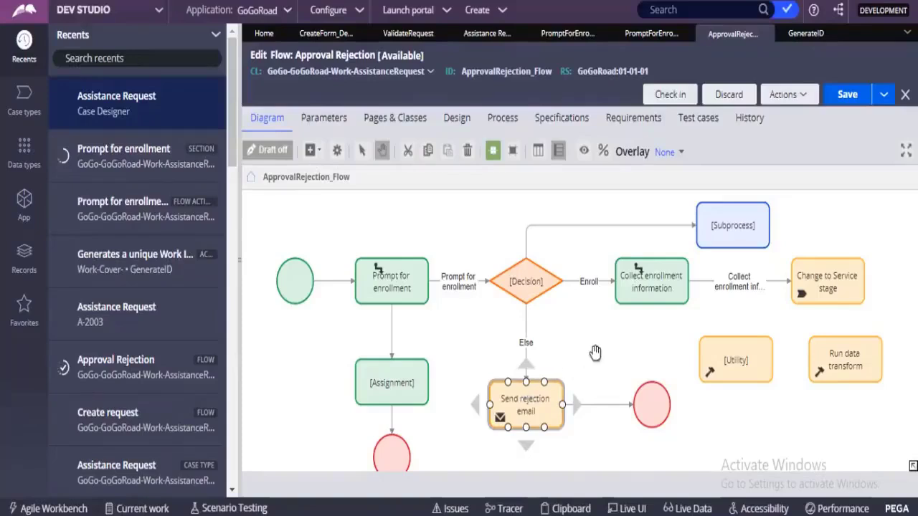
double_click(524, 394)
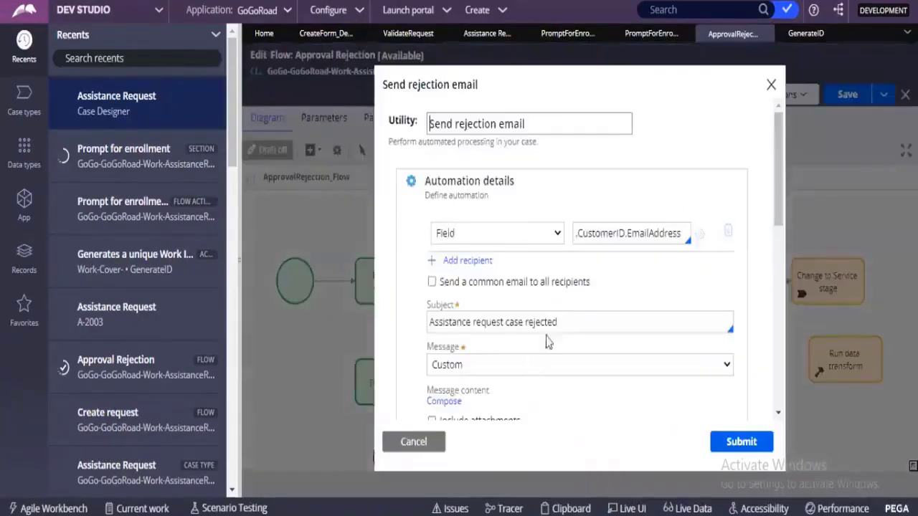
left_click(489, 231)
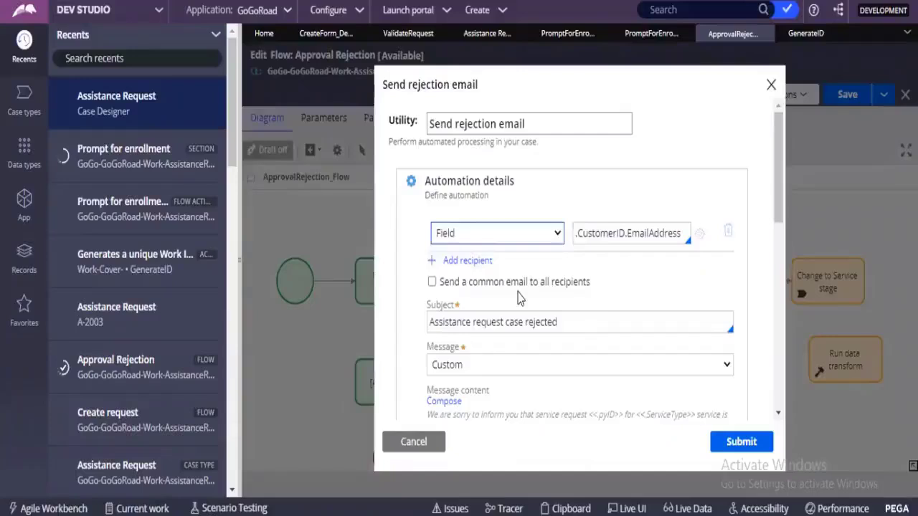
left_click(588, 233)
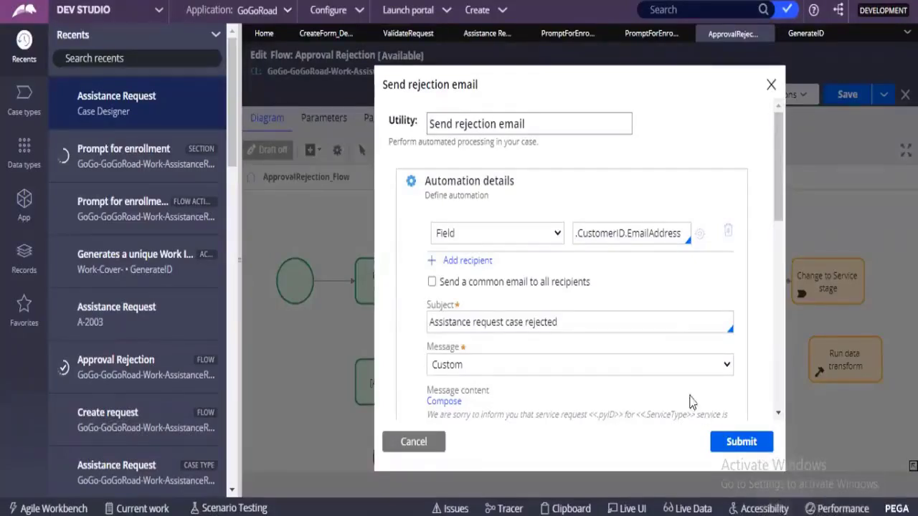
left_click(592, 233)
triple_click(663, 232)
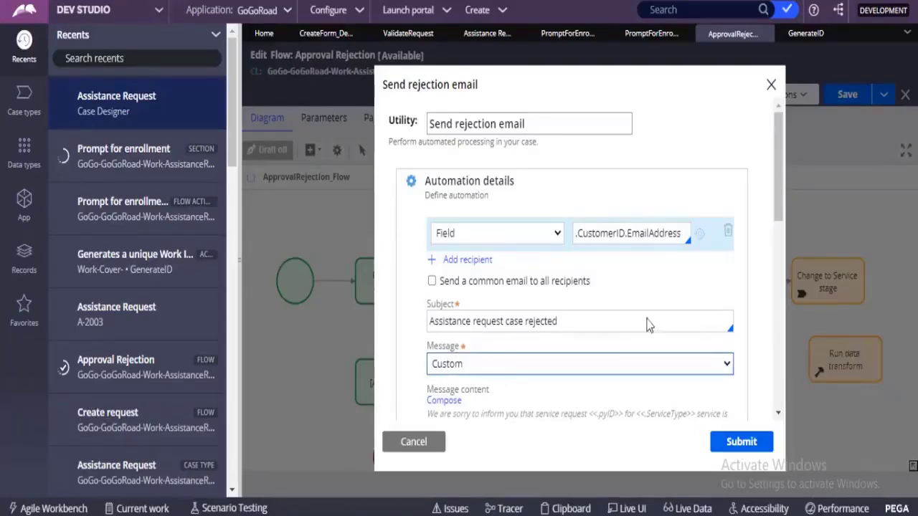
Step: Examine the rejection email's message content, attachment option, audit note and specification section
left_click_drag(782, 203, 779, 251)
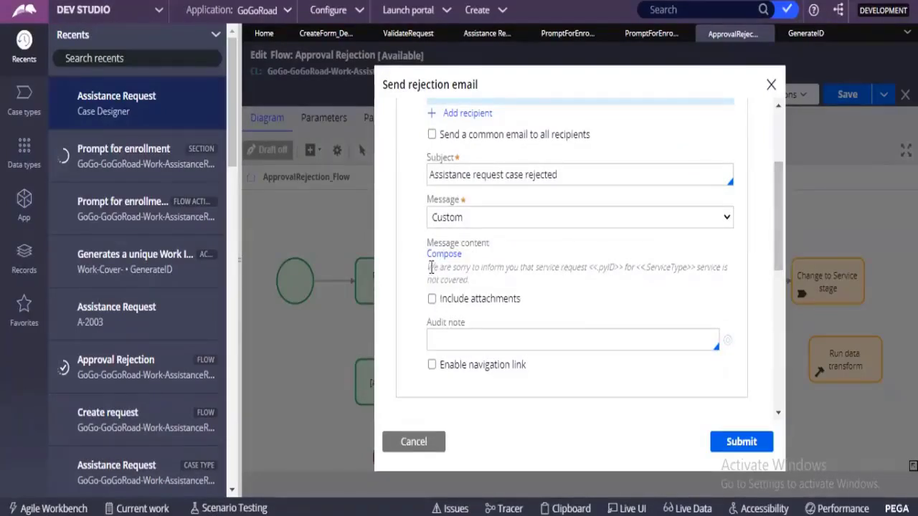
left_click_drag(430, 267, 649, 269)
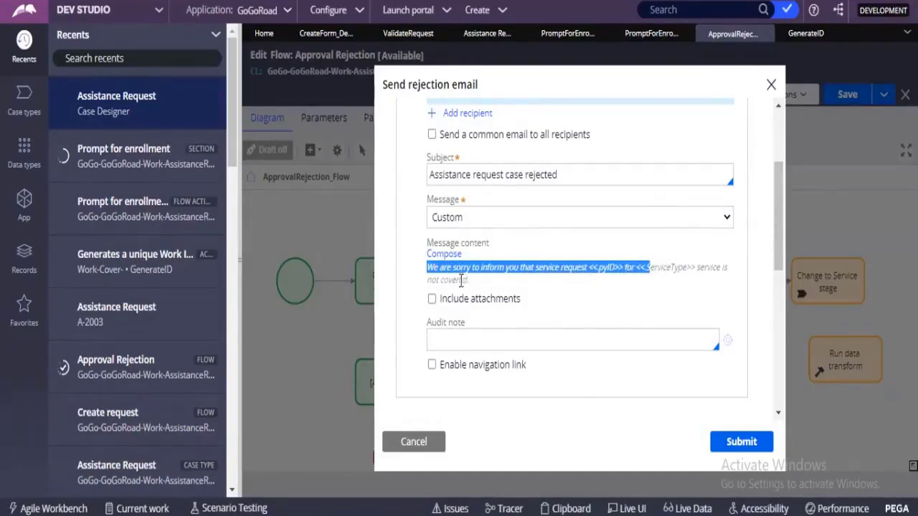
scroll(502, 272, "down", 1)
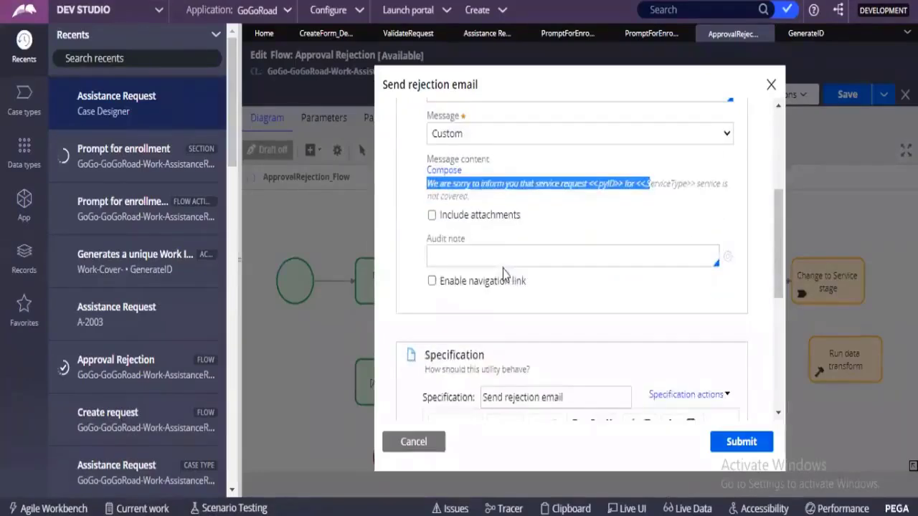
scroll(506, 263, "down", 2)
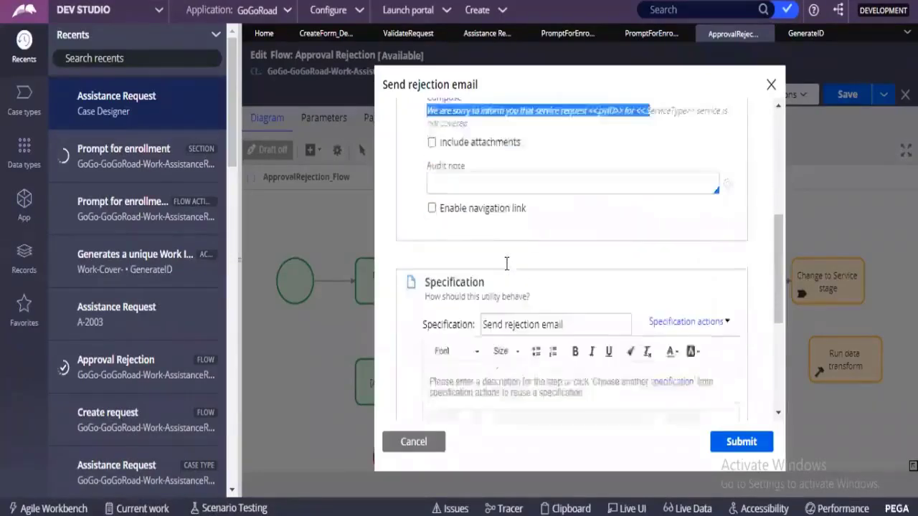
scroll(507, 263, "up", 4)
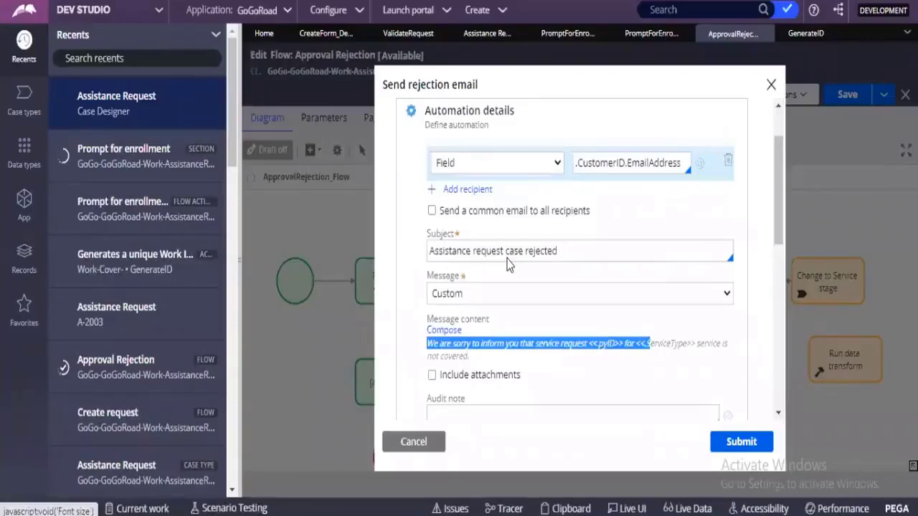
Step: Try Email address as the recipient type of the rejection email and restore it to Field
scroll(506, 263, "up", 1)
left_click(497, 233)
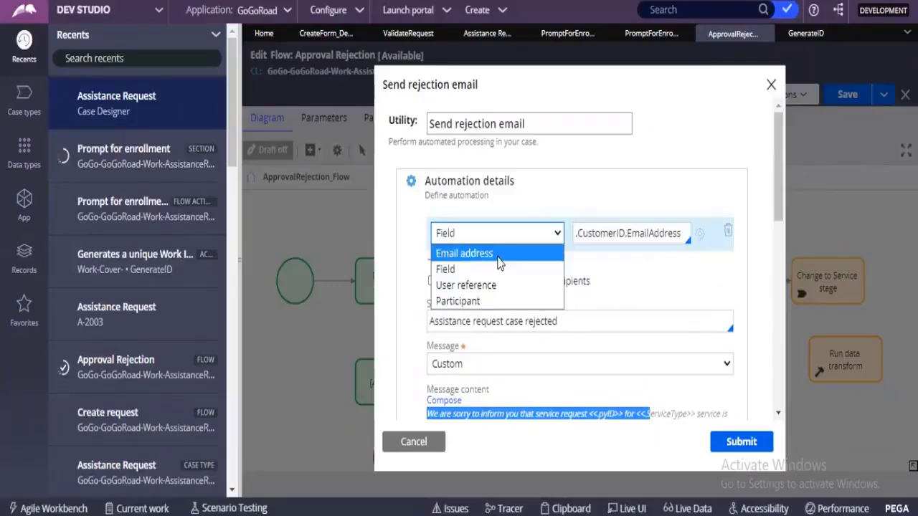
left_click(499, 255)
left_click(595, 232)
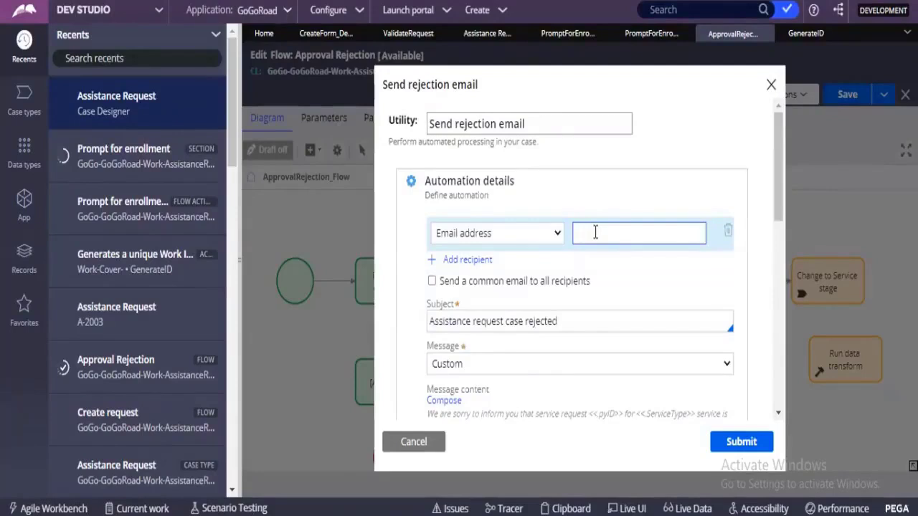
left_click(537, 234)
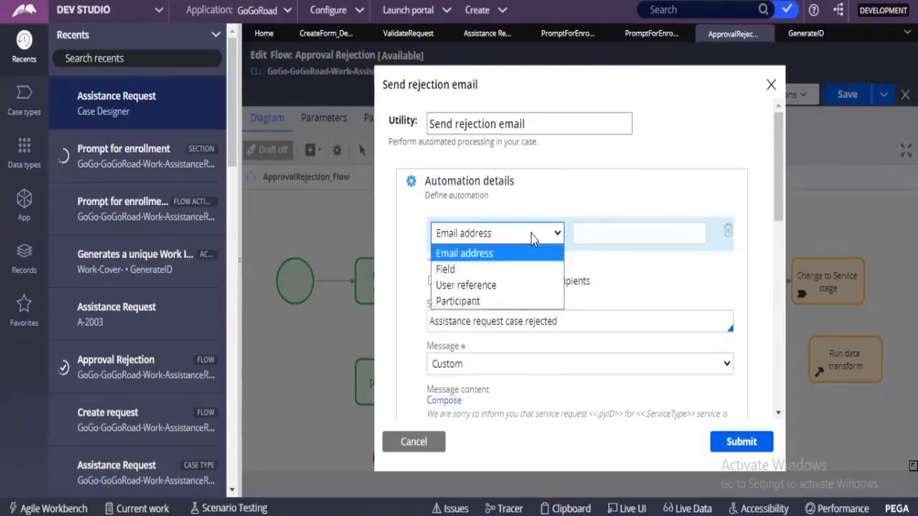
left_click(506, 270)
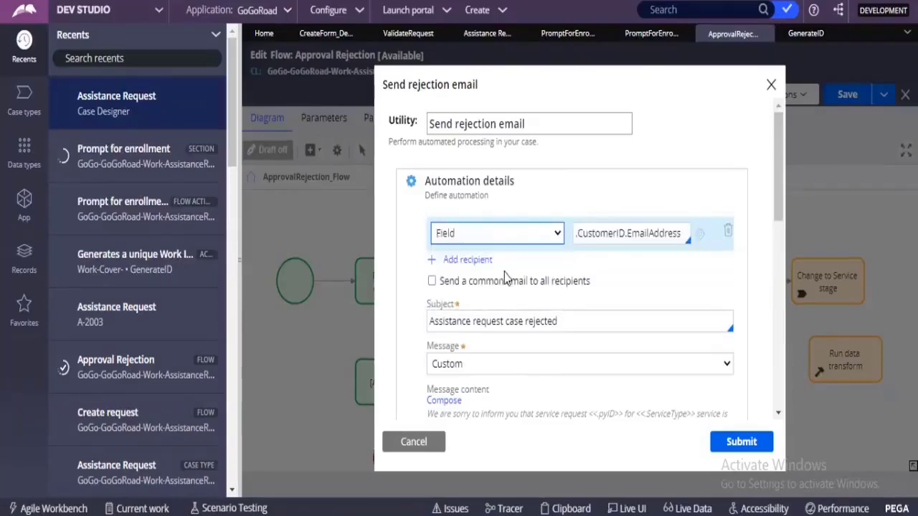
left_click(604, 236)
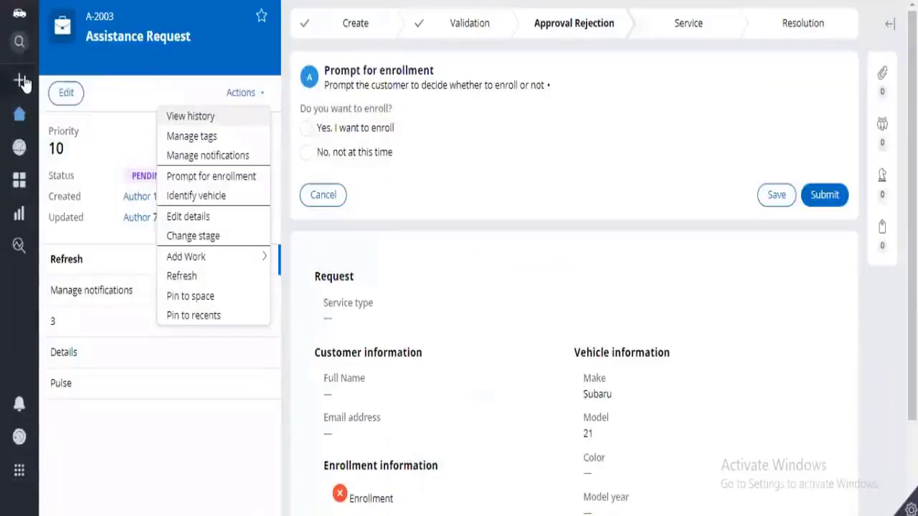
Step: Switch to the GoGoRoad portal, create an Assistance Request, continue to the customer information and choose the first customer's account ID
mouse_move(23, 83)
left_click(53, 81)
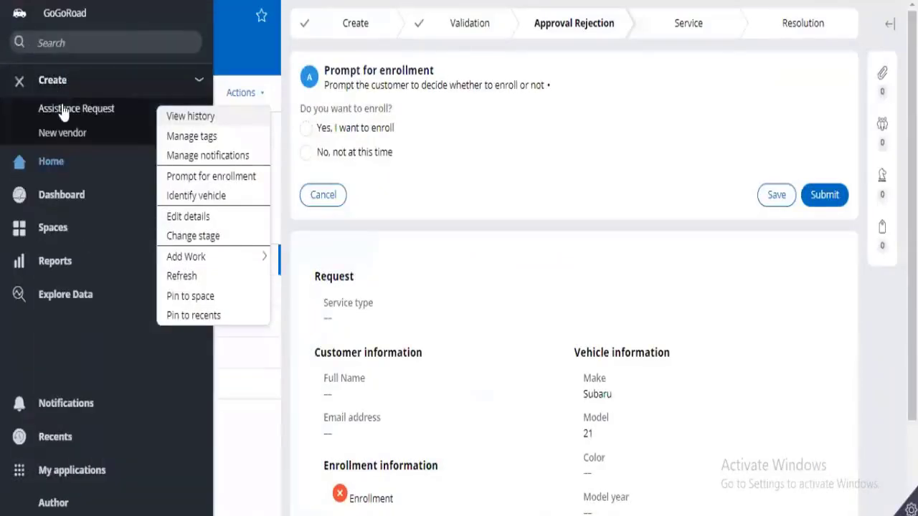
left_click(63, 109)
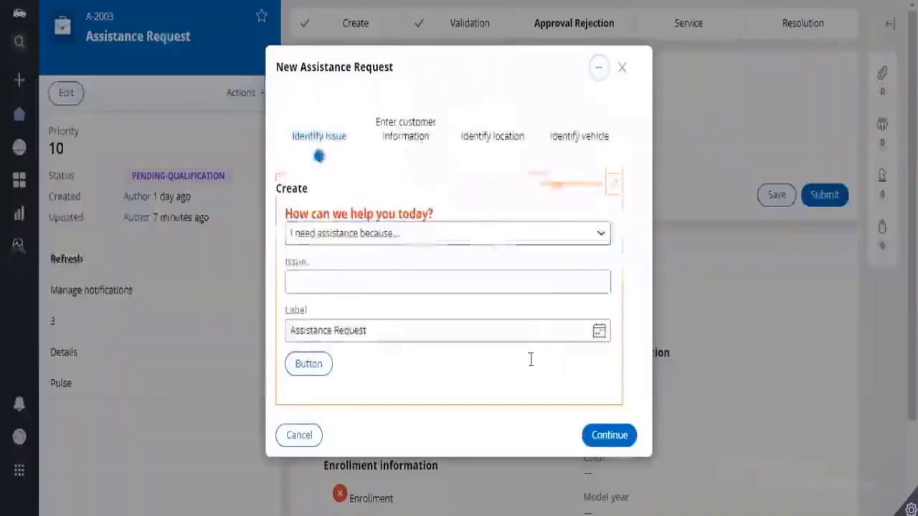
left_click(606, 430)
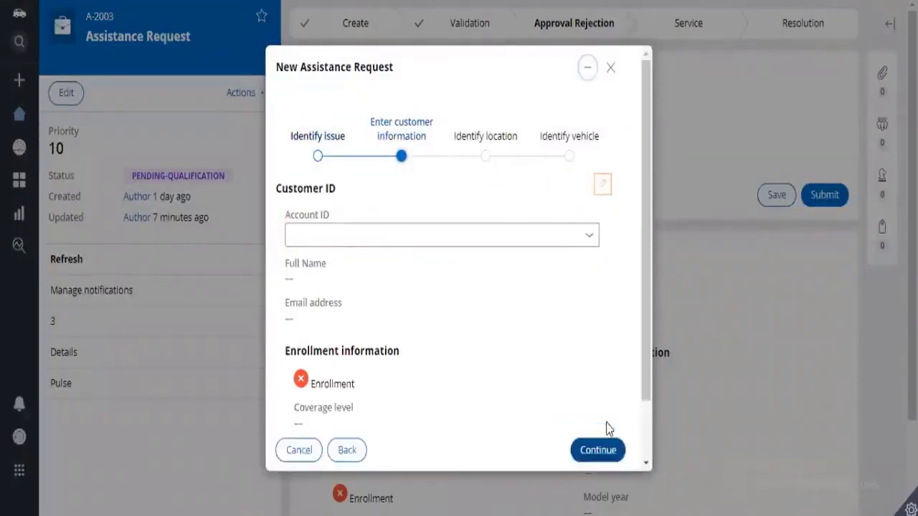
left_click(592, 240)
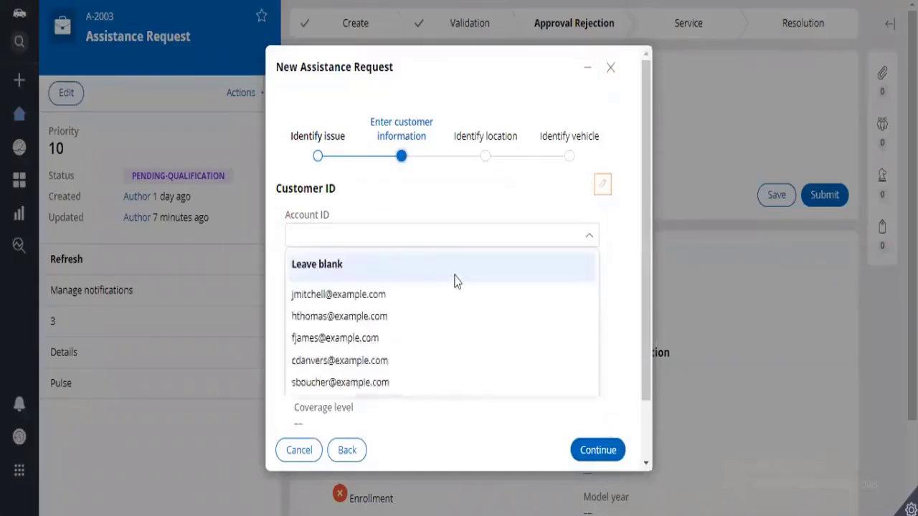
left_click(426, 295)
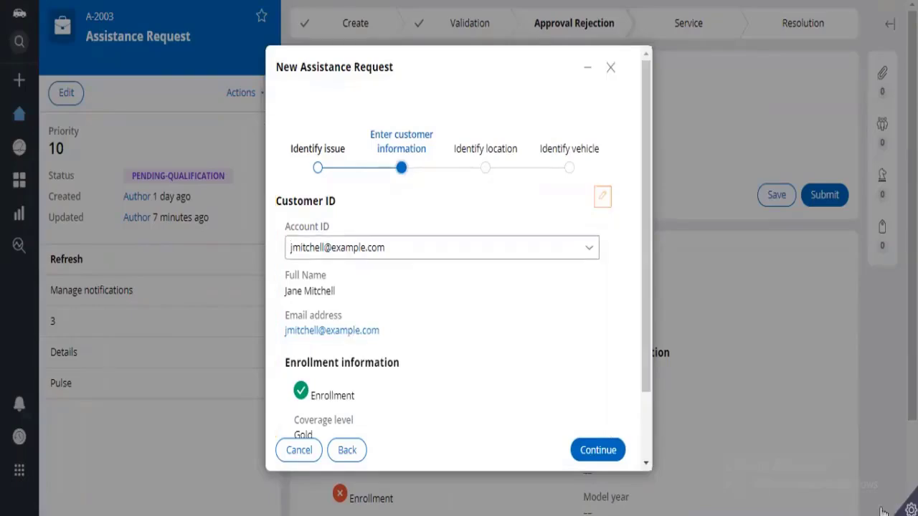
Step: Inspect the Email address field and Customer ID section with Live UI and compare them with the recipient property in Dev Studio
left_click(909, 509)
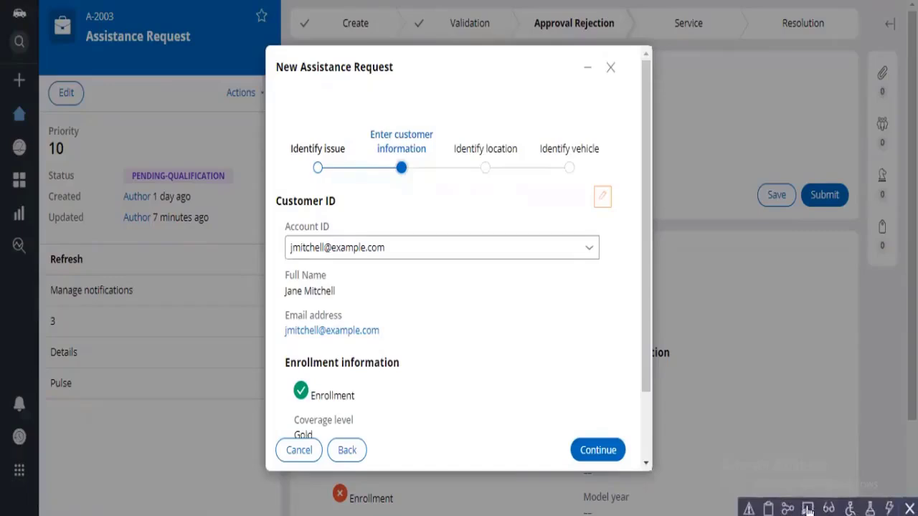
left_click(808, 509)
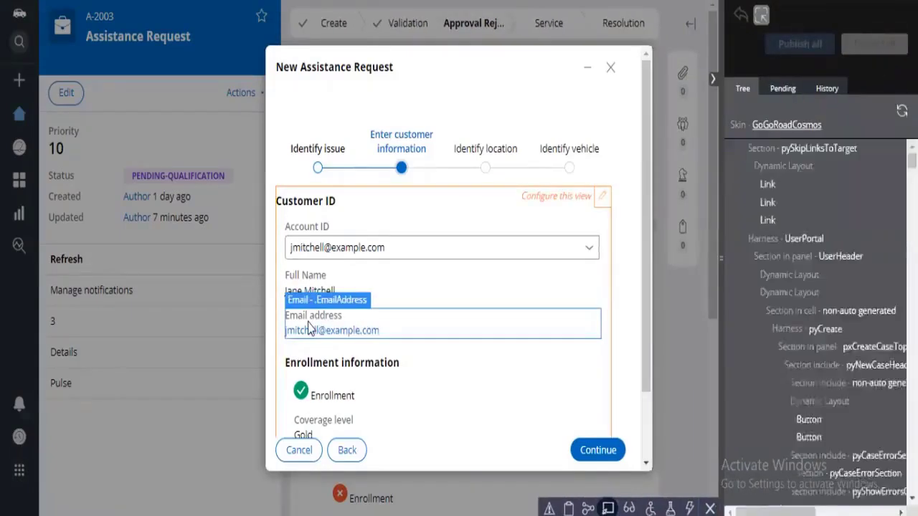
left_click(307, 323)
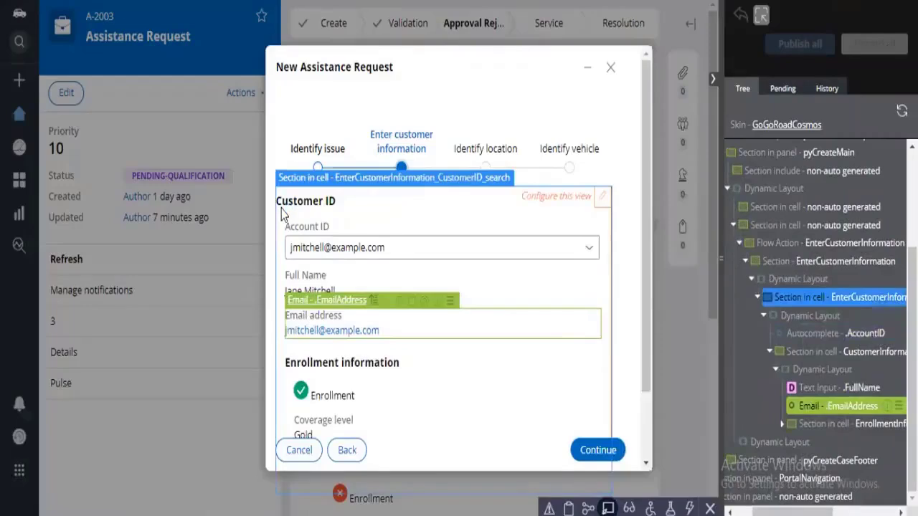
left_click(375, 197)
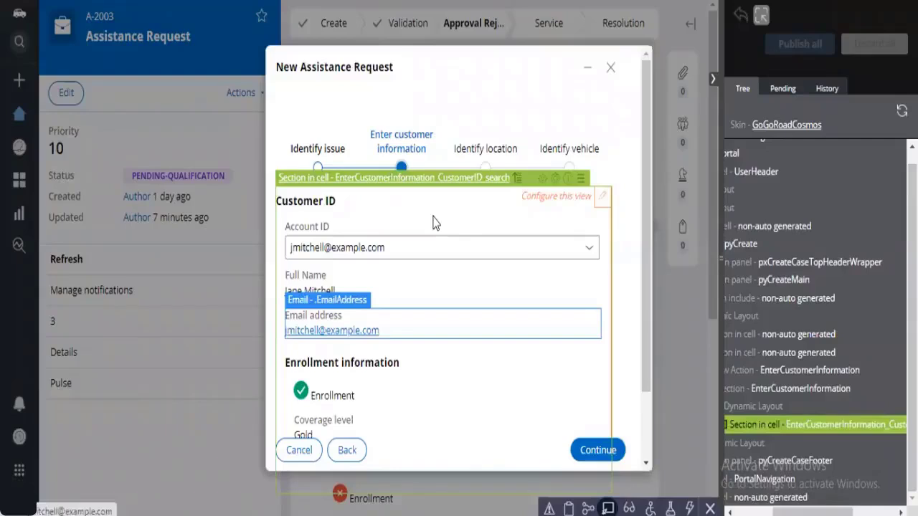
left_click(334, 334)
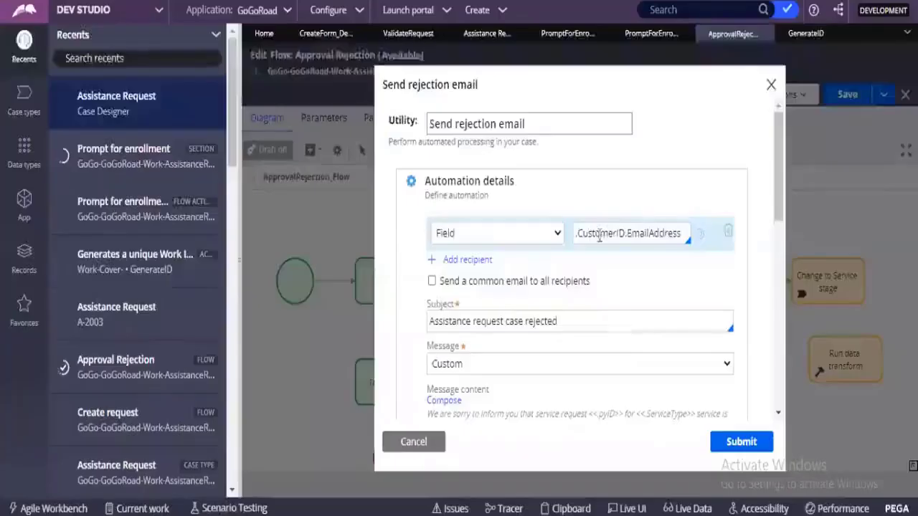
left_click(600, 234)
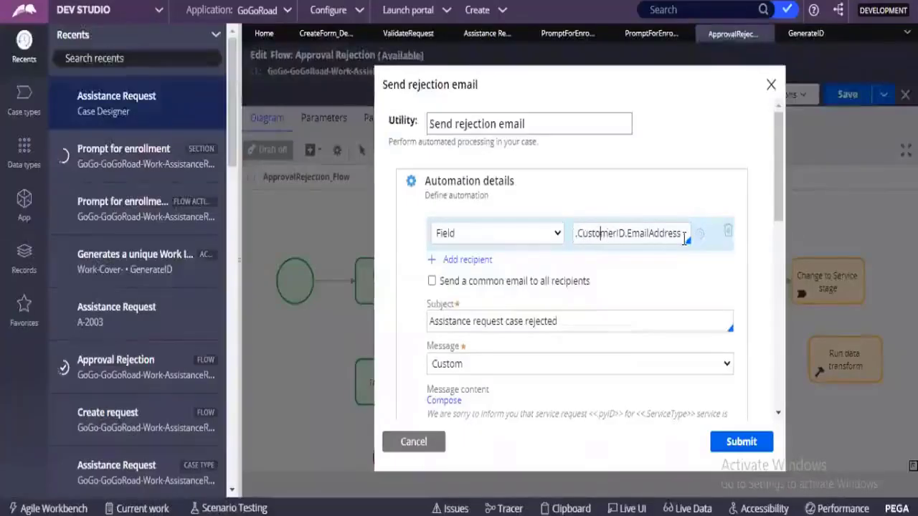
key("ctrl+a")
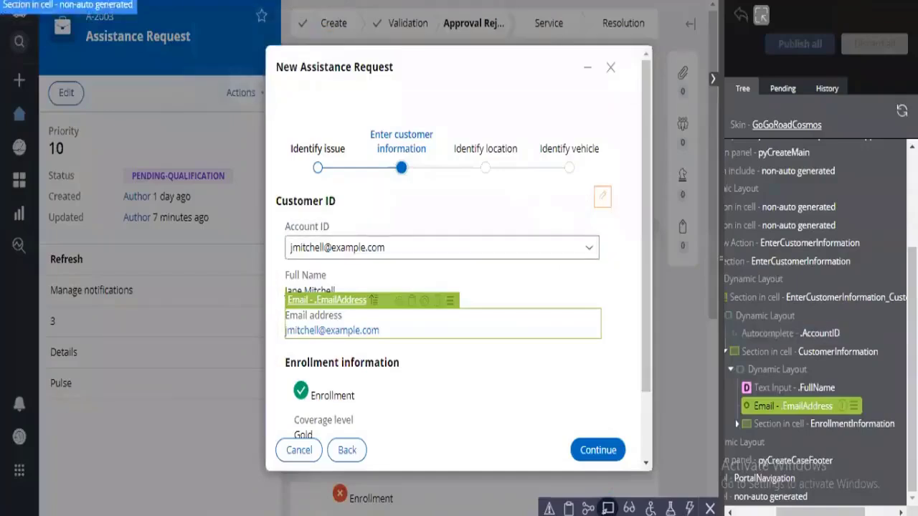
Step: Switch back to the portal, turn off Live UI and choose another customer in the Account ID list
left_click(608, 507)
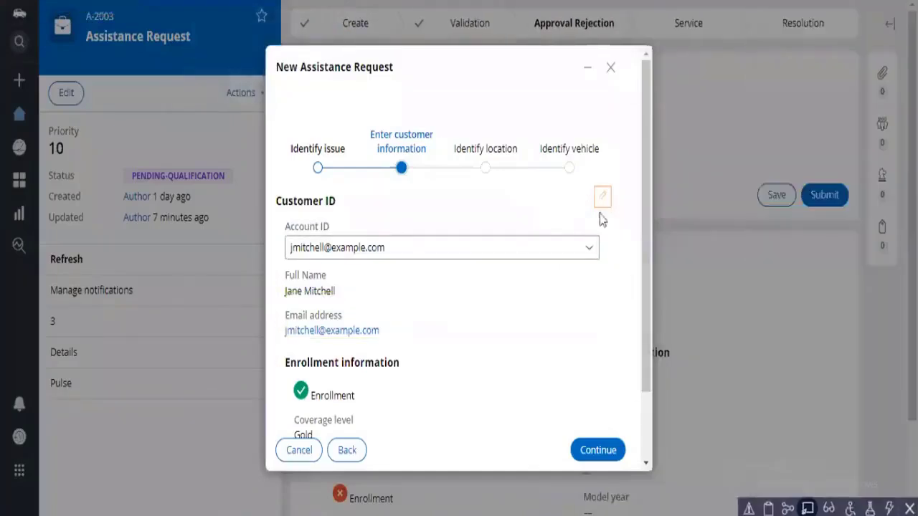
left_click(589, 251)
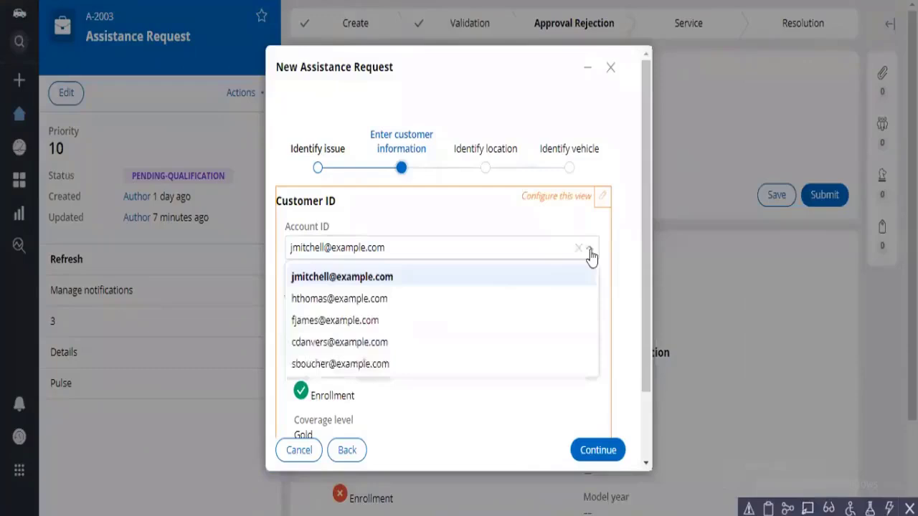
left_click(468, 349)
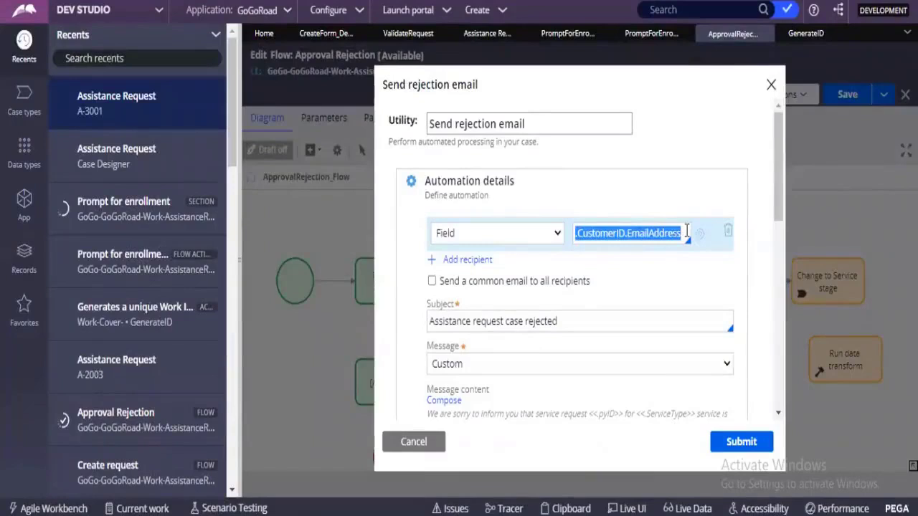
Step: Return to Dev Studio, close the Send rejection email properties without submitting and select the unconfigured Utility shape in the flow
left_click(686, 231)
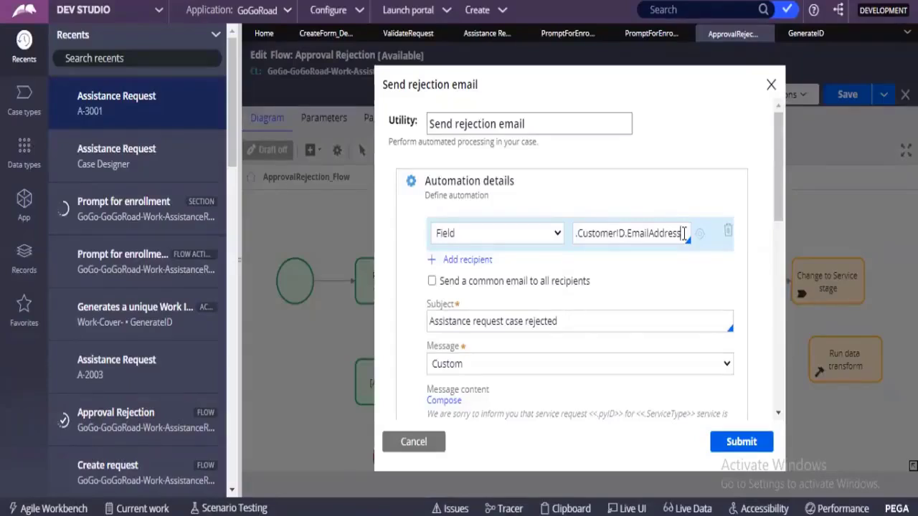
left_click(770, 87)
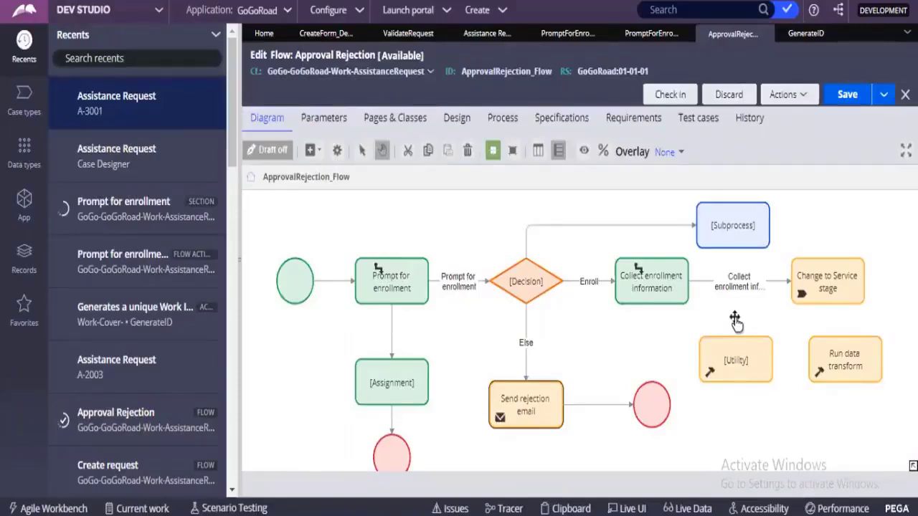
left_click(539, 416)
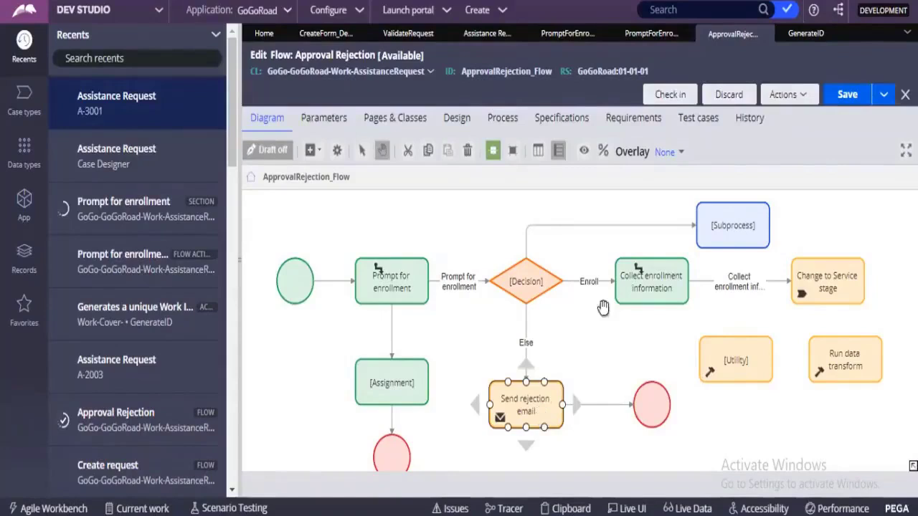
left_click(734, 363)
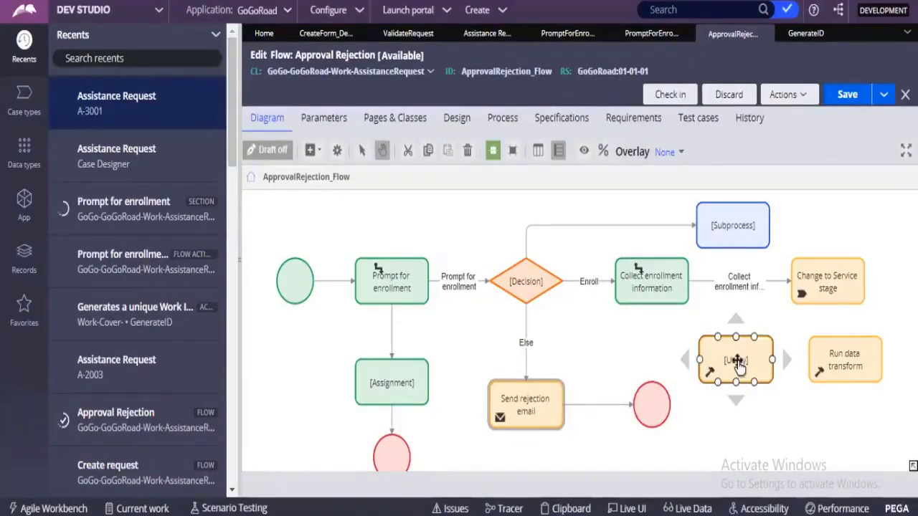
Step: Open the unconfigured Utility shape's properties, check which activity rule it runs and close them without submitting
left_click(721, 233)
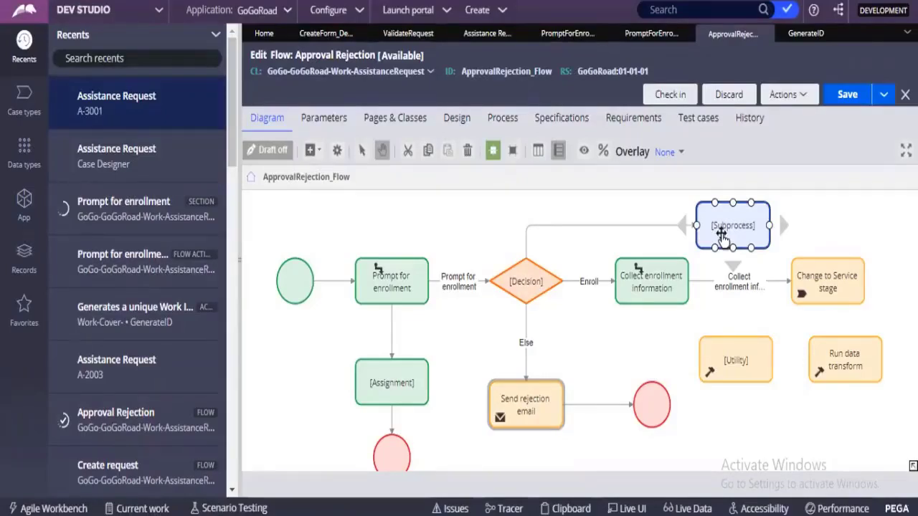
left_click(735, 367)
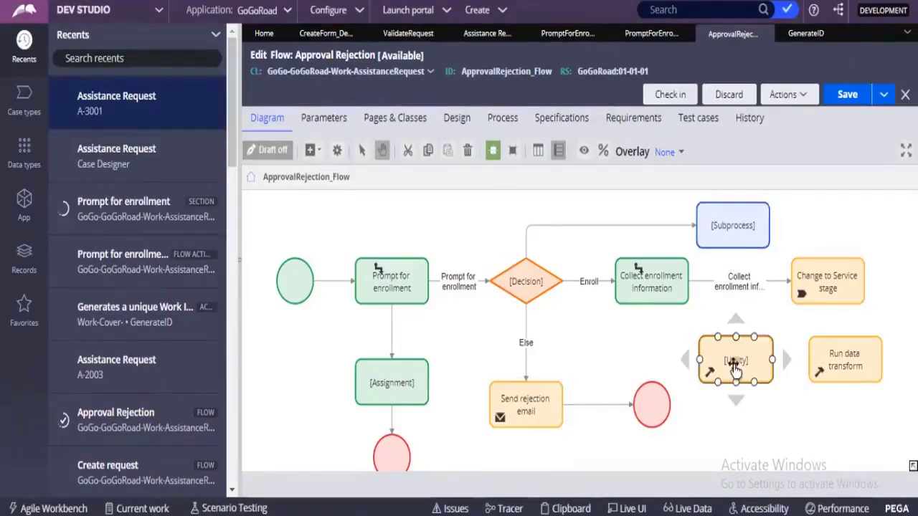
double_click(734, 367)
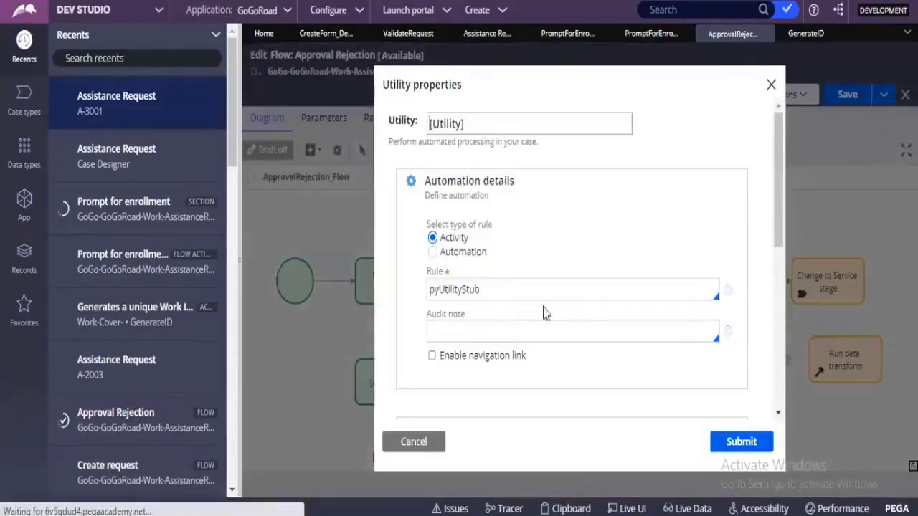
double_click(443, 290)
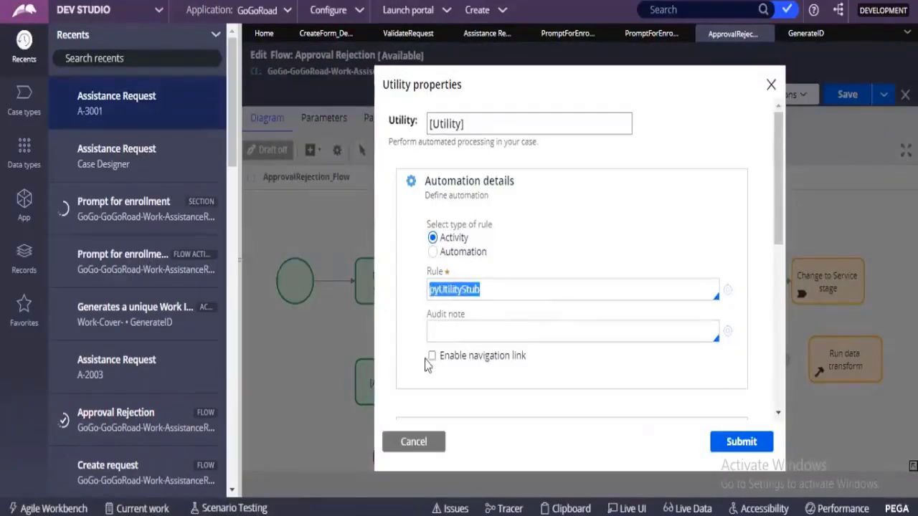
left_click(444, 430)
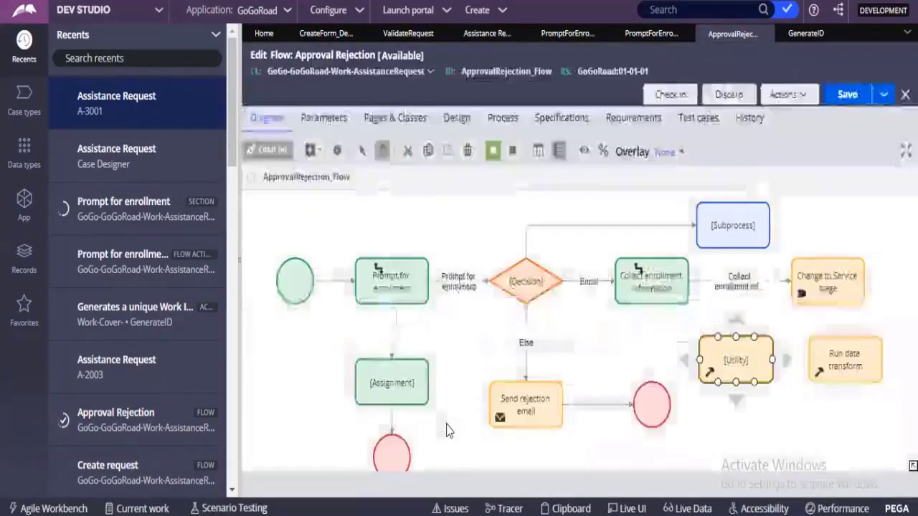
left_click(523, 411)
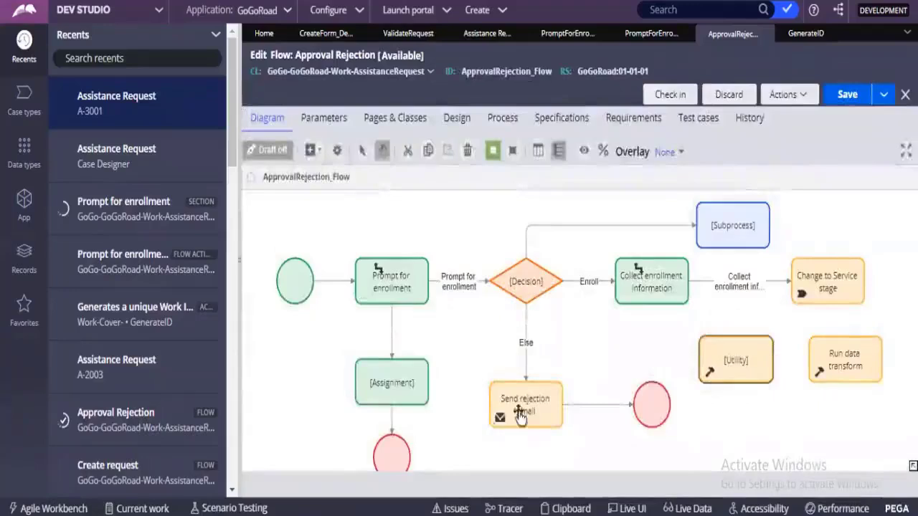
Step: Add a Create PDF automation shape to the flow and place it below the connector between Prompt for enrollment and the Decision
left_click(600, 347)
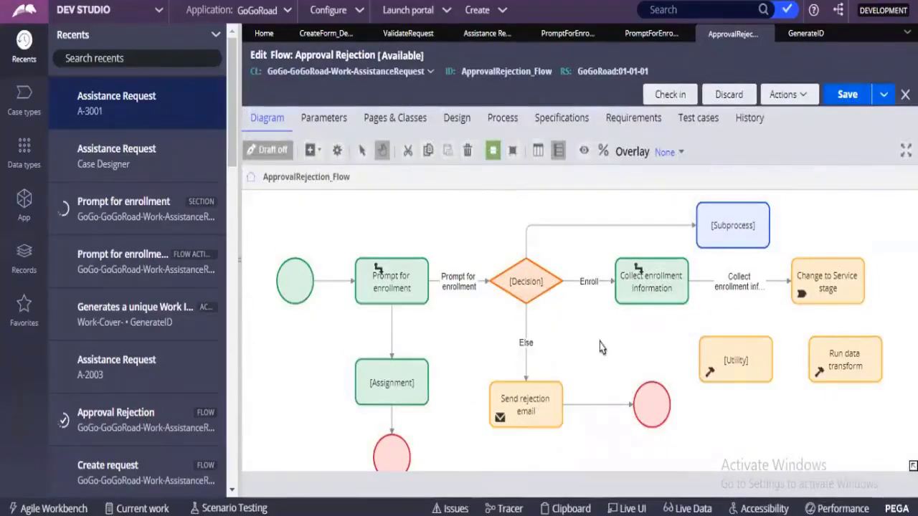
right_click(601, 347)
mouse_move(602, 349)
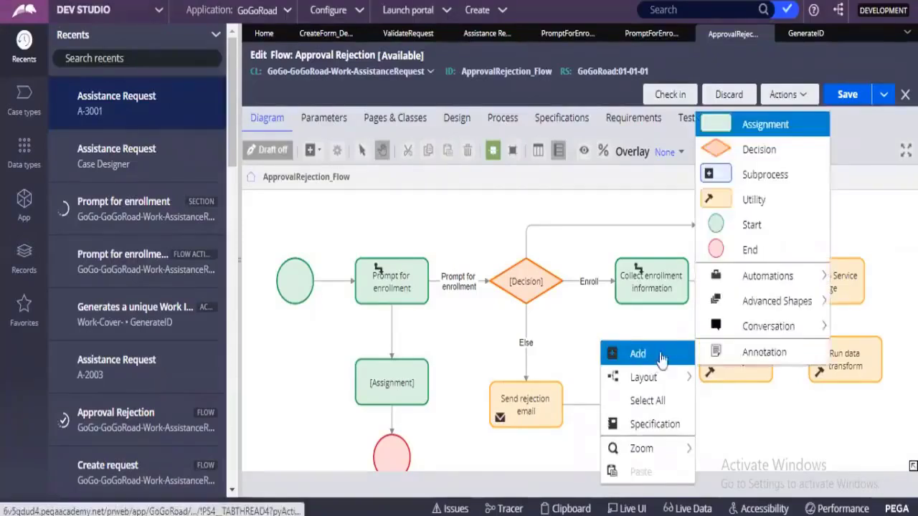
mouse_move(769, 304)
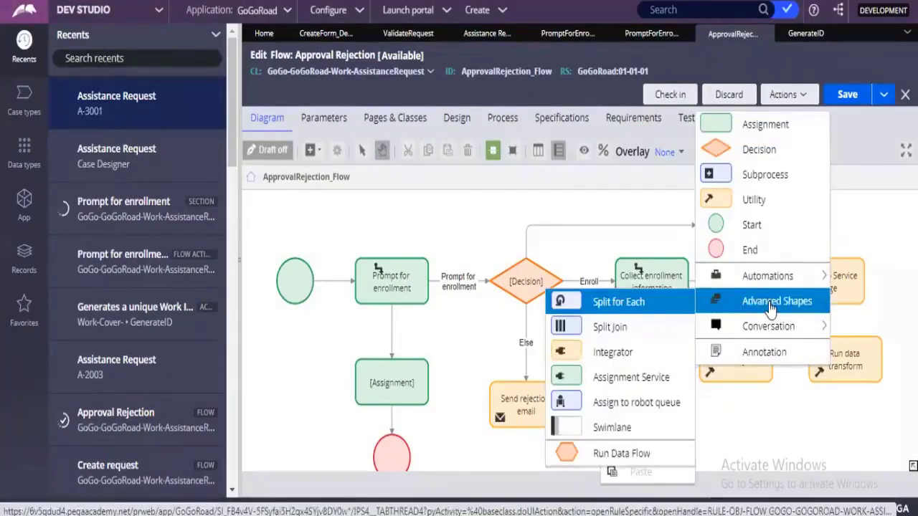
mouse_move(758, 276)
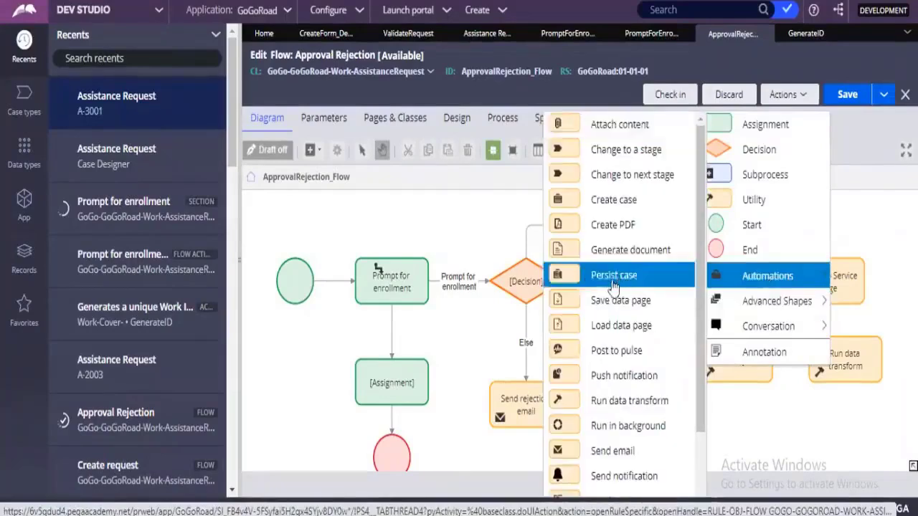
left_click(606, 225)
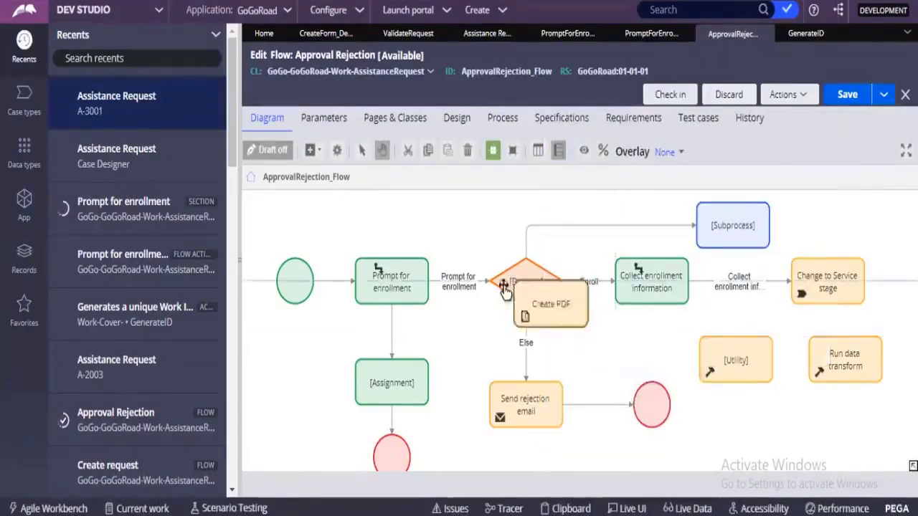
left_click(434, 309)
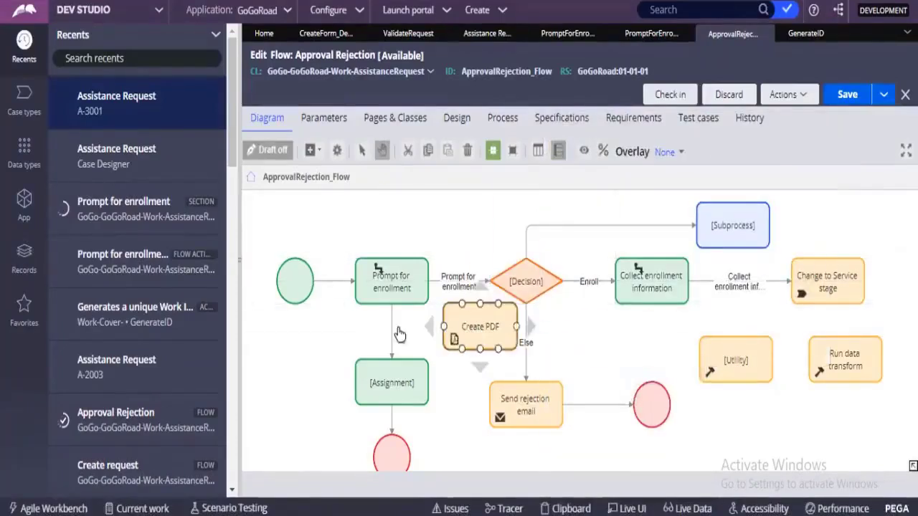
left_click(474, 324)
left_click_drag(474, 324, 466, 346)
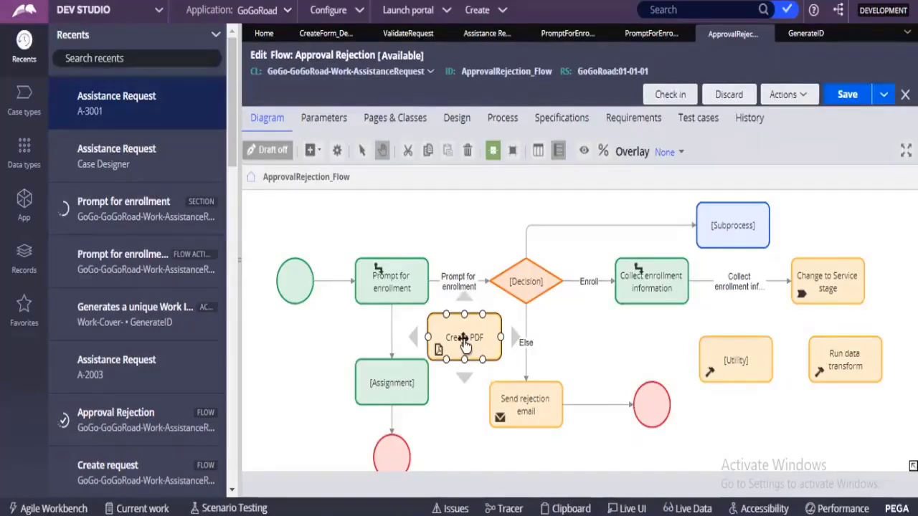
Step: Open the Create PDF shape's properties and choose pyCaseMgrCaseDetail as the section name
double_click(463, 334)
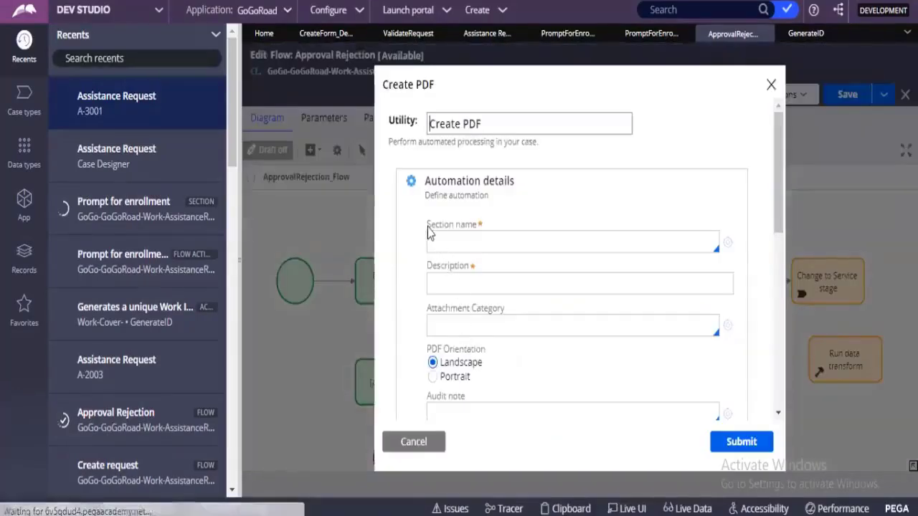
left_click_drag(429, 226, 469, 228)
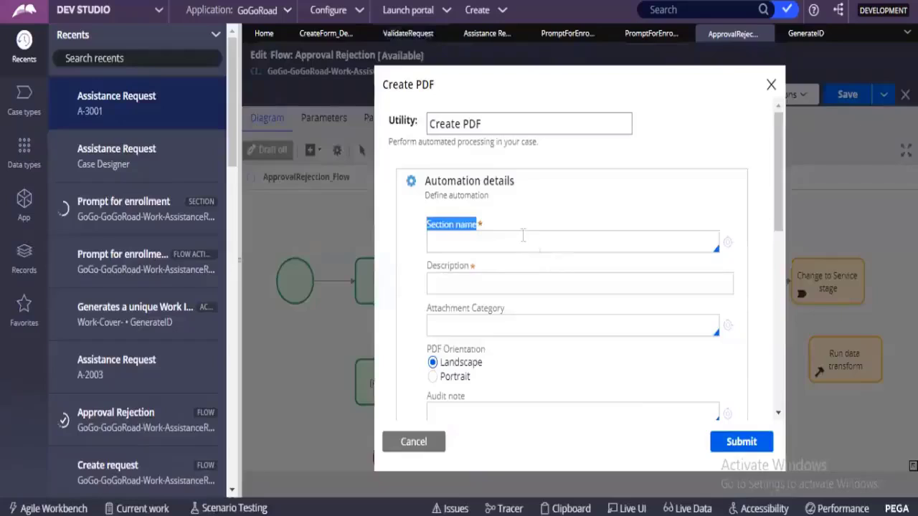
left_click(523, 235)
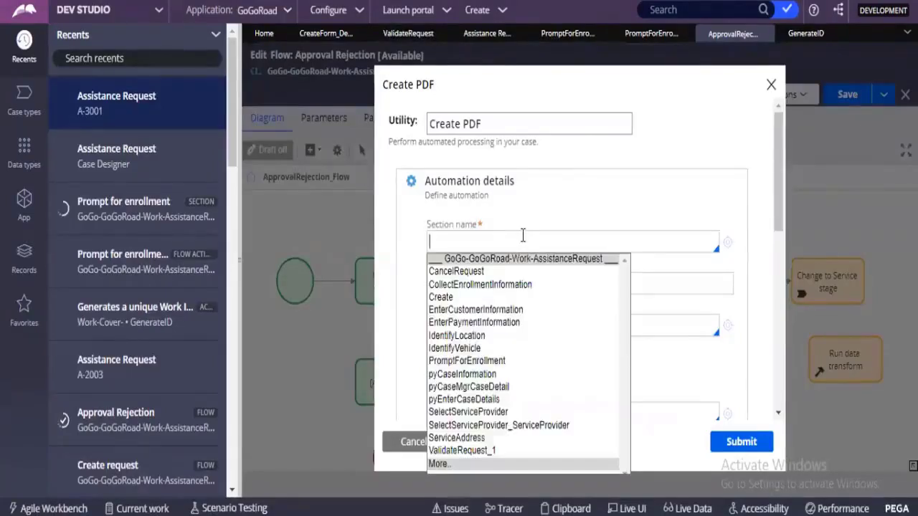
key("Down")
key("Down")
key("Down")
key("Down")
key("Down")
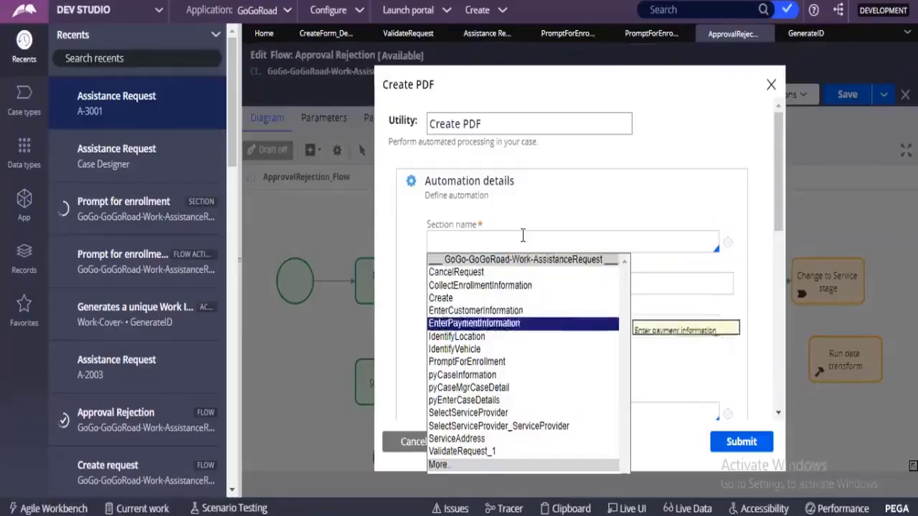
key("Down")
key("Down")
key("Down")
key("Down")
key("Down")
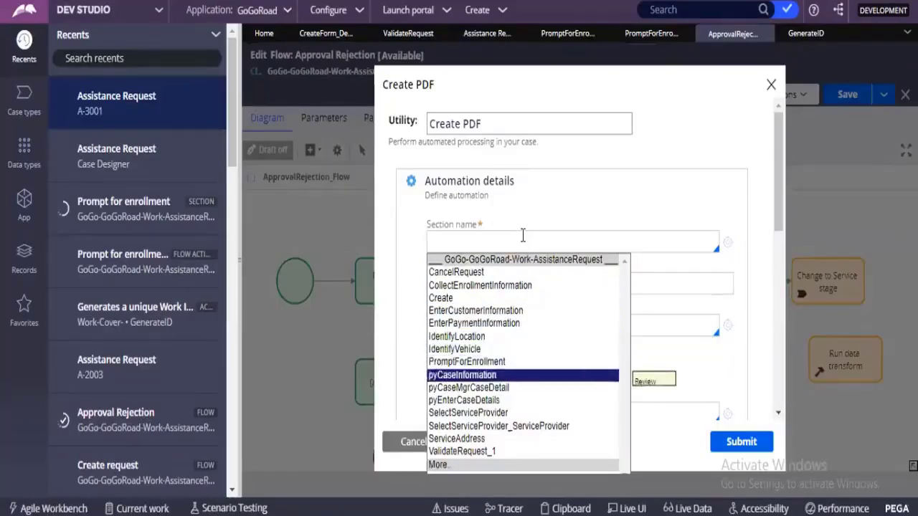
key("Return")
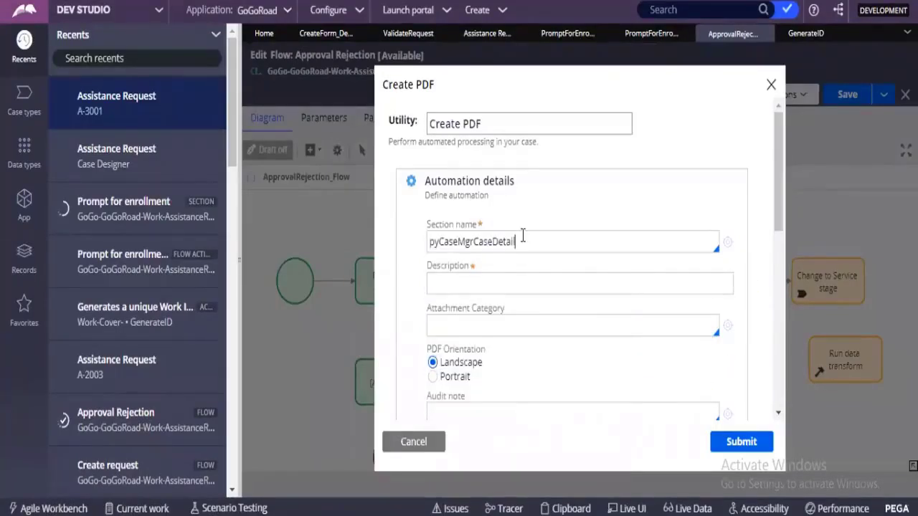
Step: Review the Create PDF utility's name, description, attachment category, orientation and specification settings, and cancel without submitting
left_click_drag(529, 240, 427, 241)
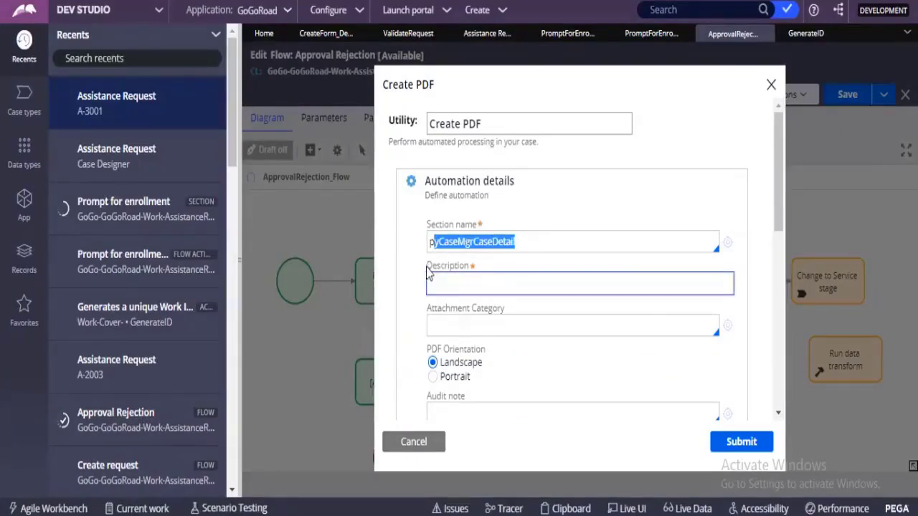
left_click_drag(426, 268, 470, 277)
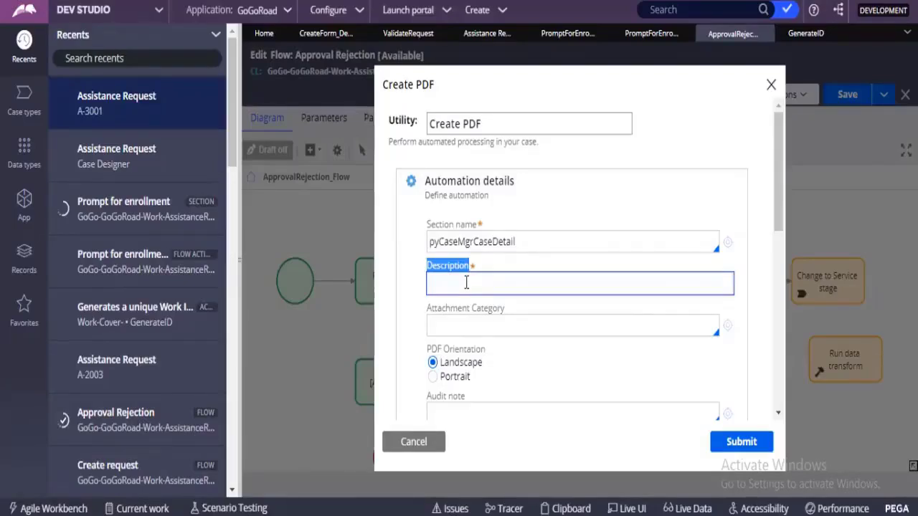
left_click(465, 283)
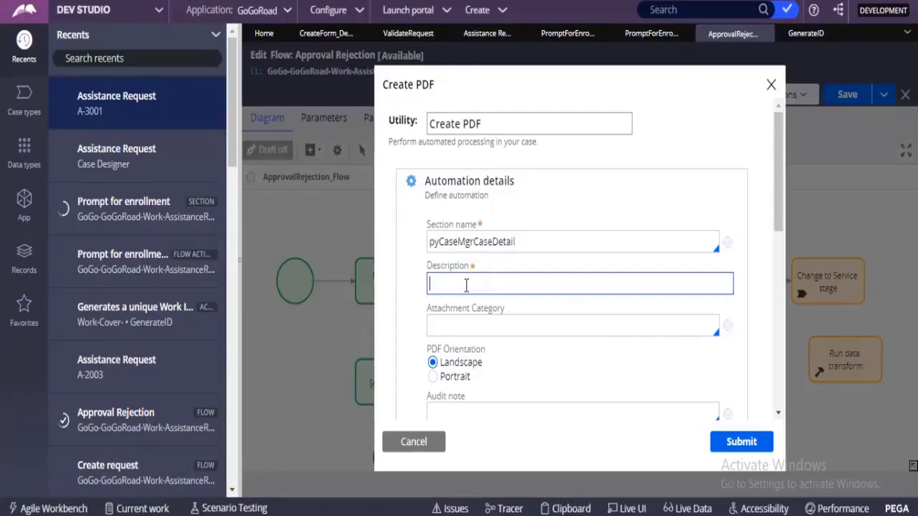
scroll(494, 297, "down", 3)
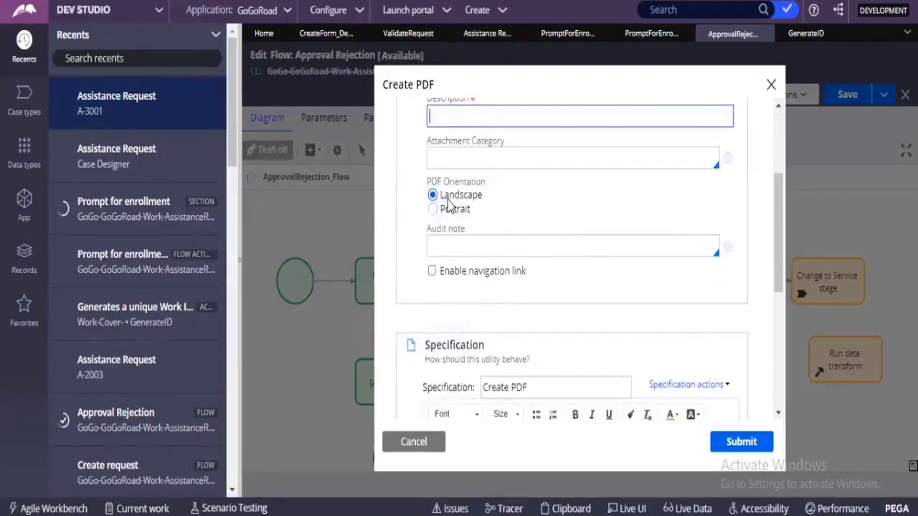
scroll(474, 237, "down", 2)
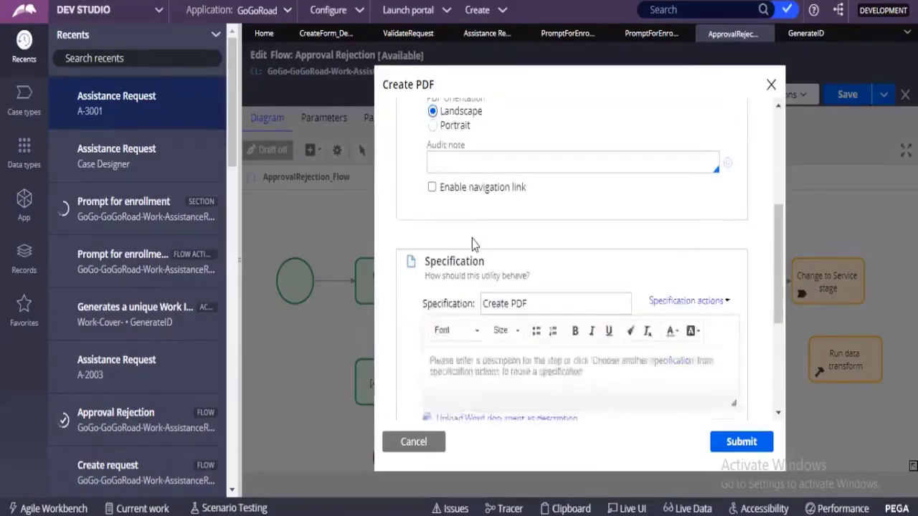
scroll(472, 244, "up", 5)
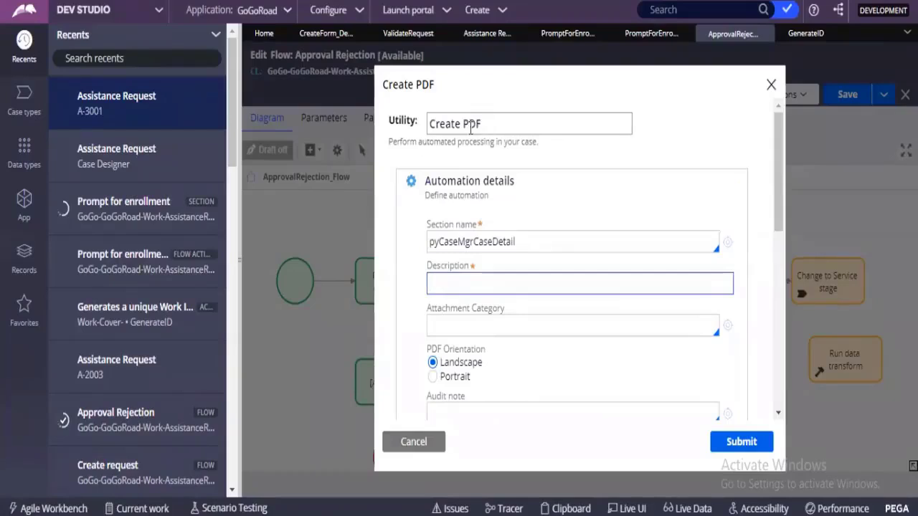
left_click_drag(482, 125, 430, 129)
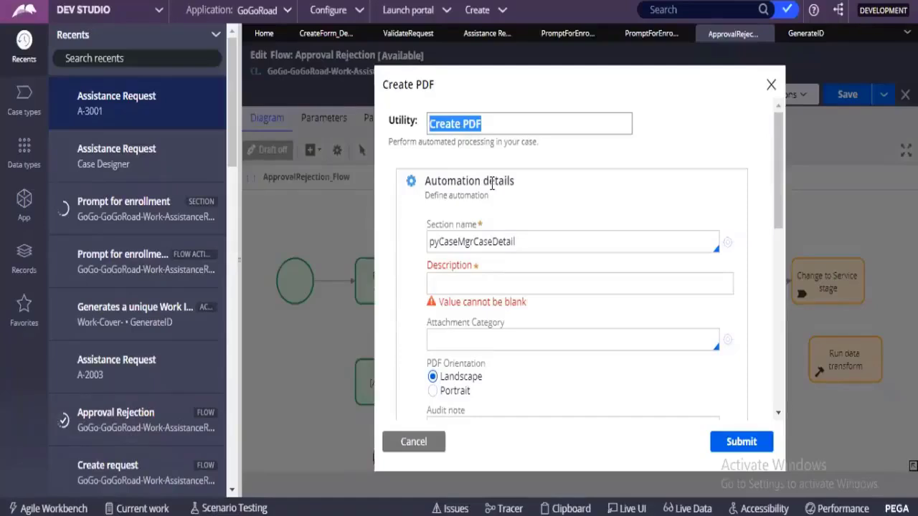
left_click(424, 442)
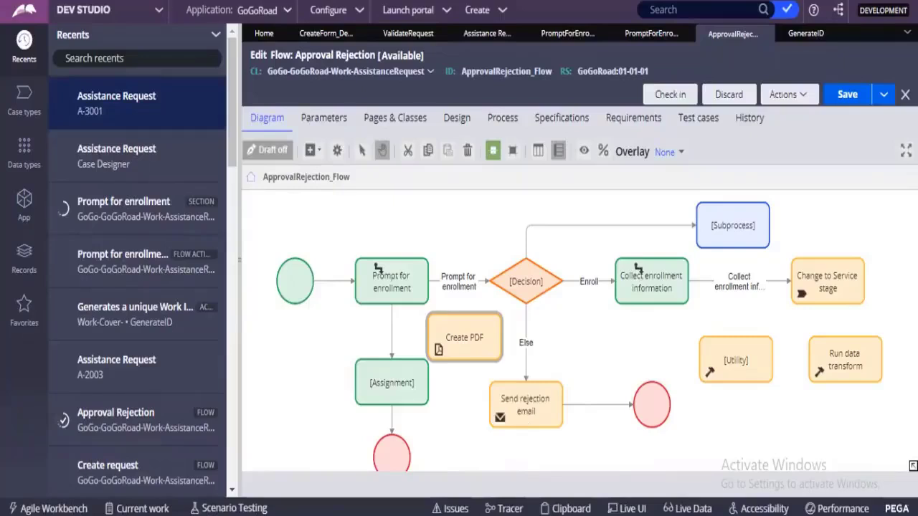
Step: Check the flow shape notes in the text editor, return to Dev Studio and browse the automation shapes available for the flow
mouse_move(502, 511)
left_click(513, 473)
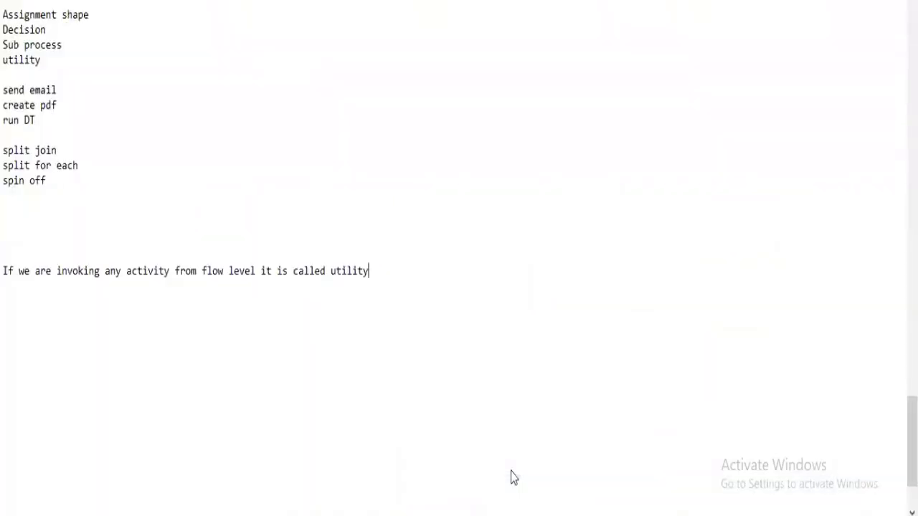
key("alt+Tab")
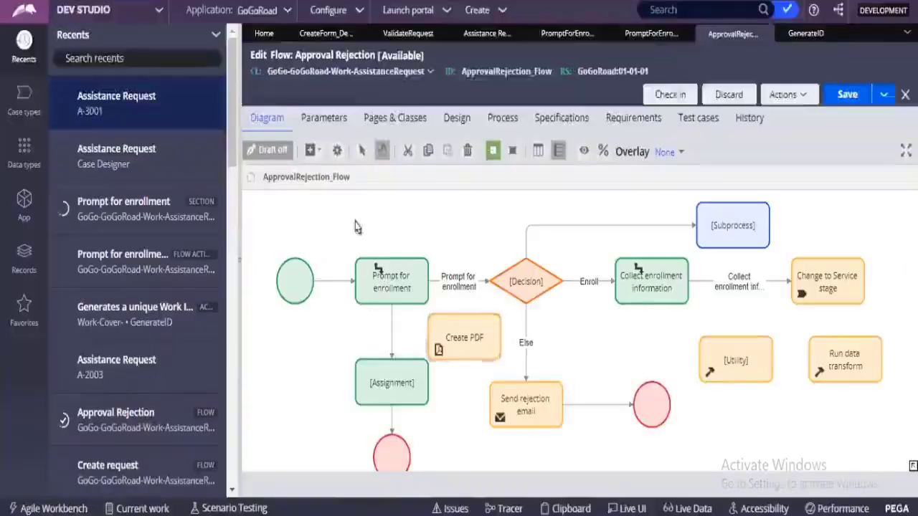
right_click(356, 223)
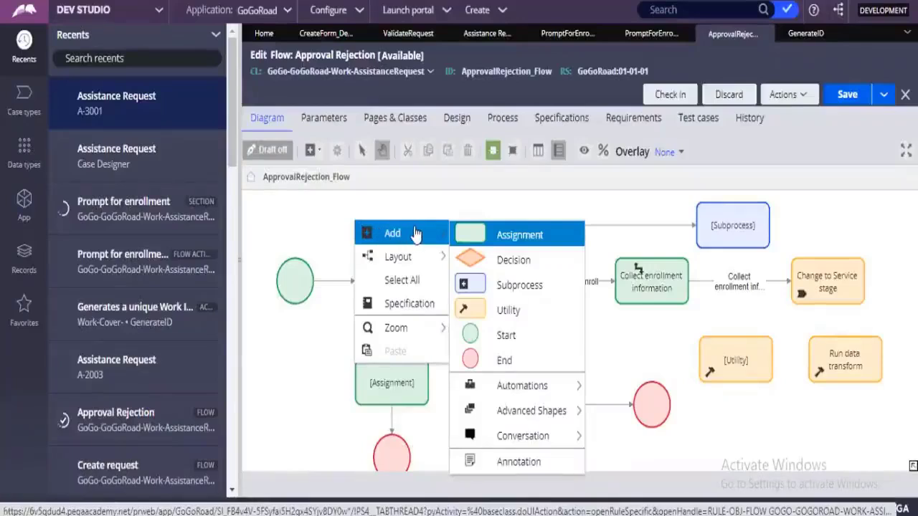
mouse_move(543, 388)
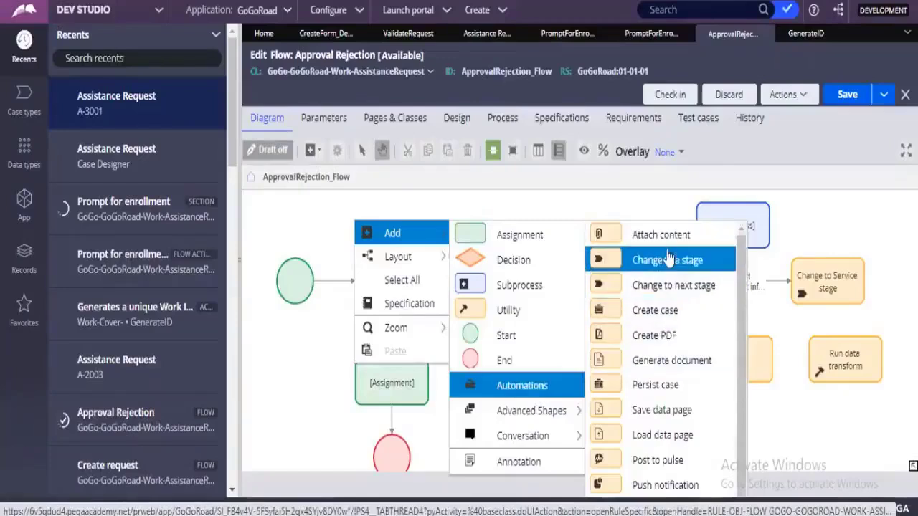
scroll(646, 373, "down", 2)
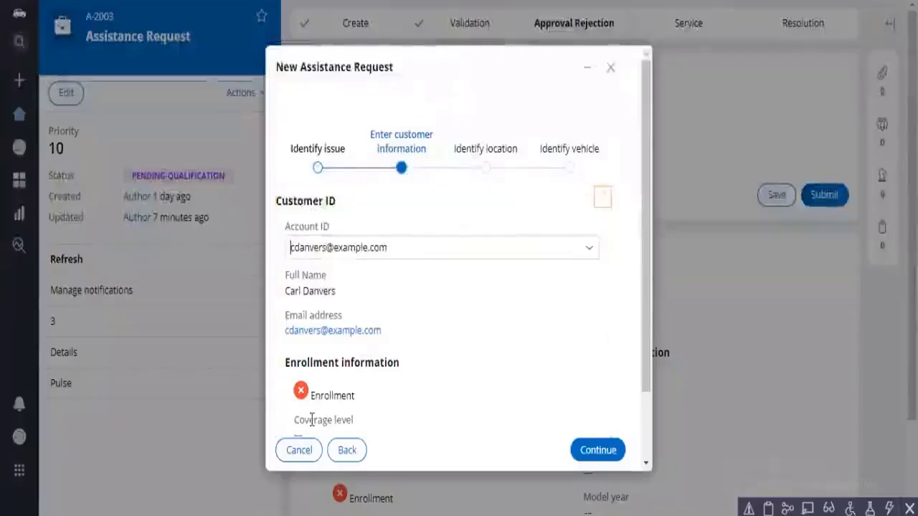
Step: In the GoGoRoad portal, cancel the new unsubmitted Assistance Request and close it
left_click(312, 419)
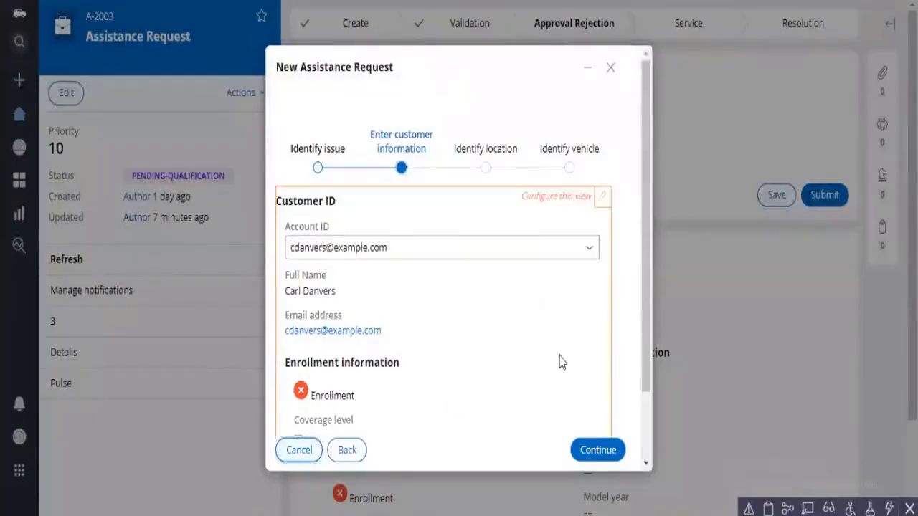
key("Return")
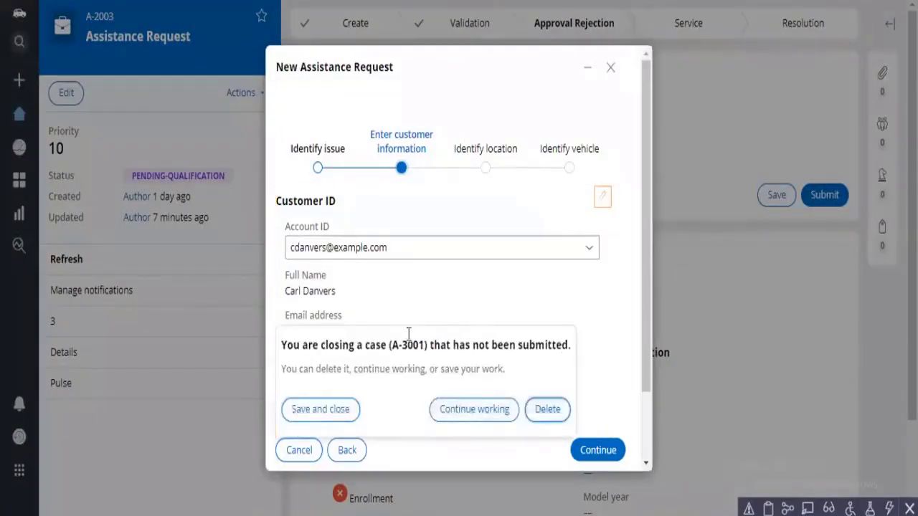
key("Return")
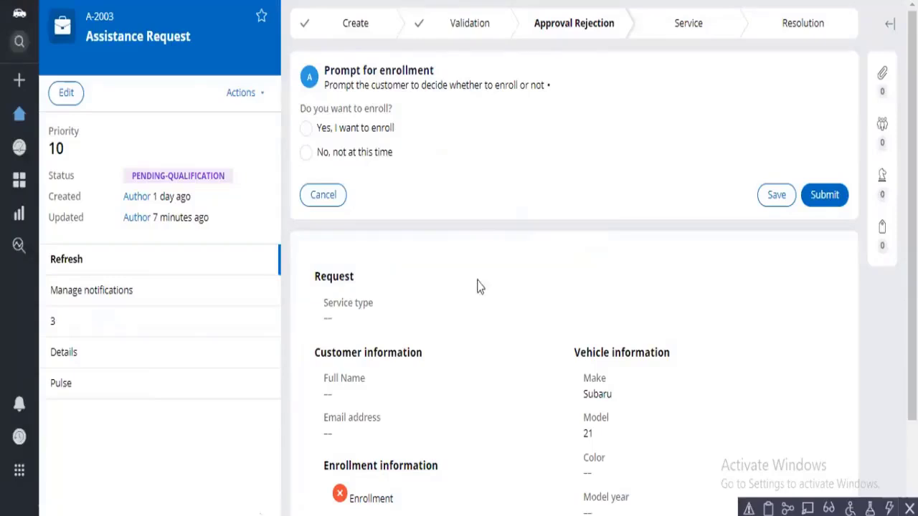
Step: Check the portal's Notifications list, return to Dev Studio and look for Send notification among the automation shapes
mouse_move(5, 84)
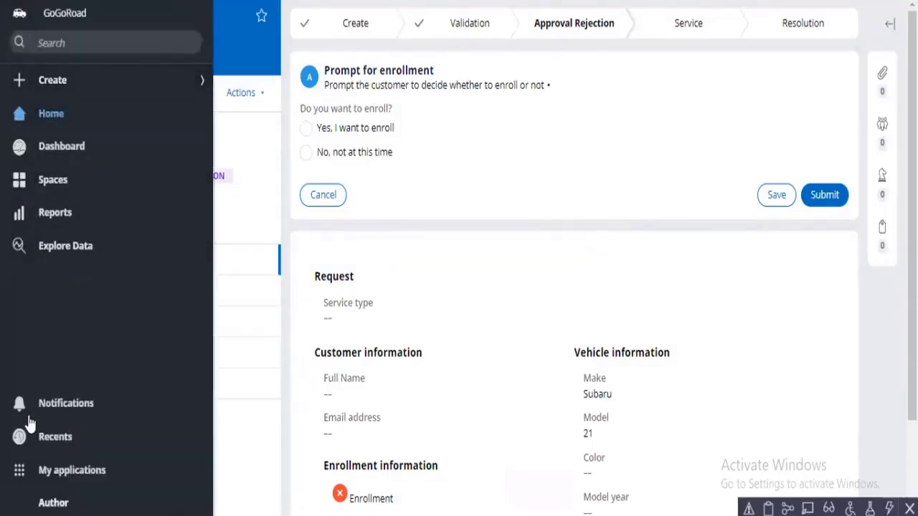
left_click(81, 414)
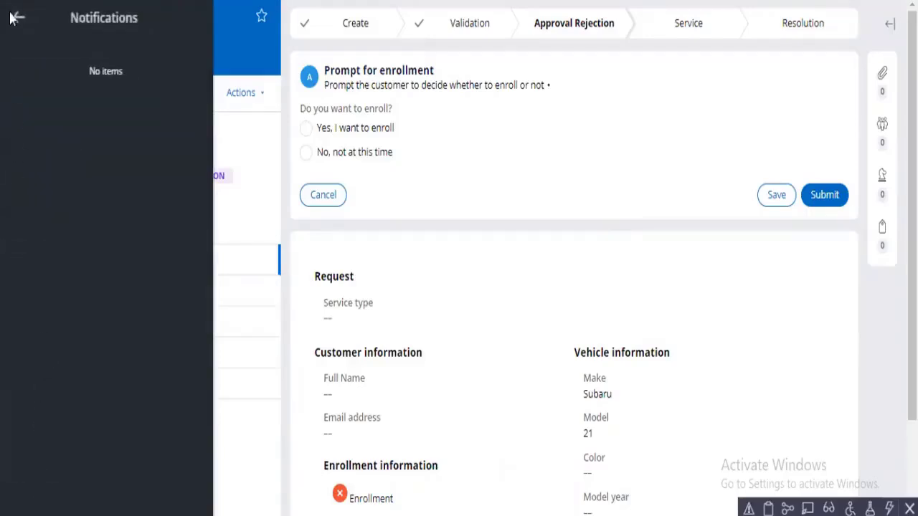
left_click(19, 20)
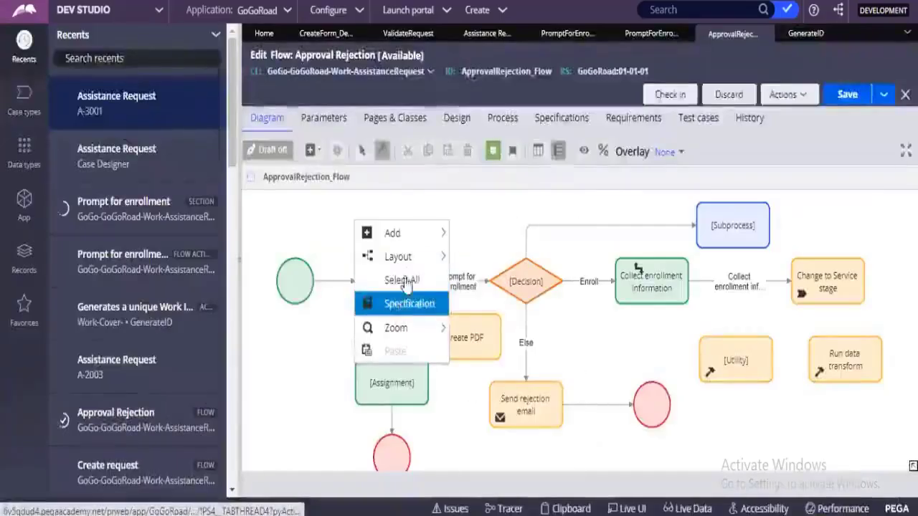
mouse_move(414, 241)
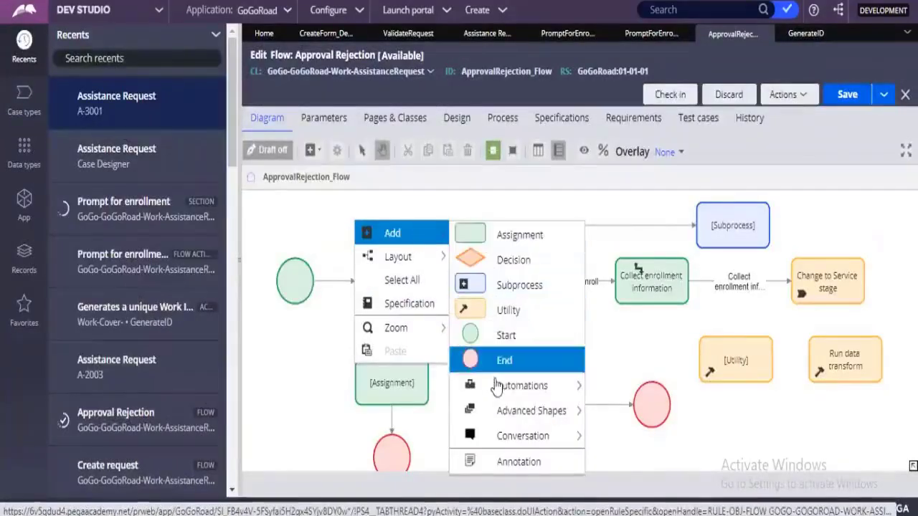
mouse_move(521, 386)
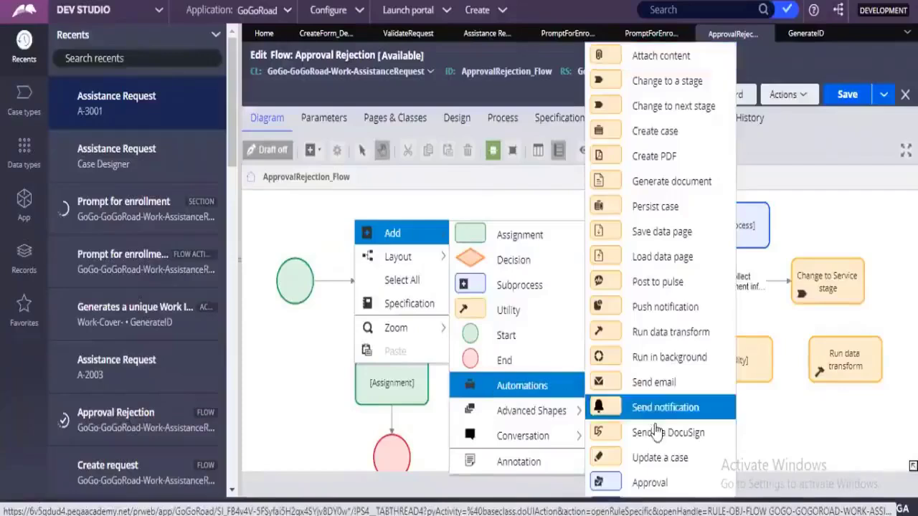